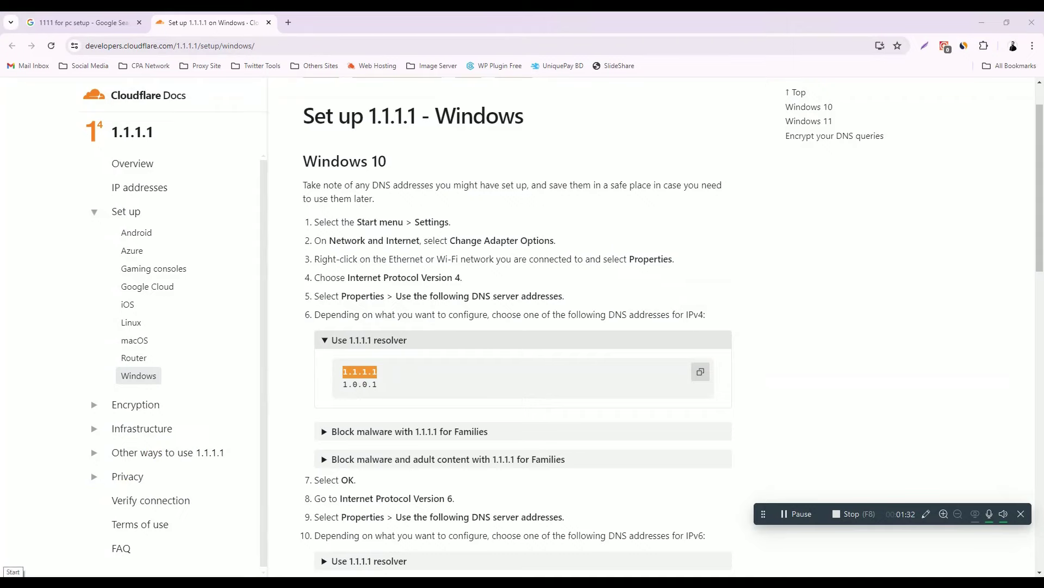
Open the network adapter options from the Ethernet page of the Windows Network & Internet settings.
left_click(12, 581)
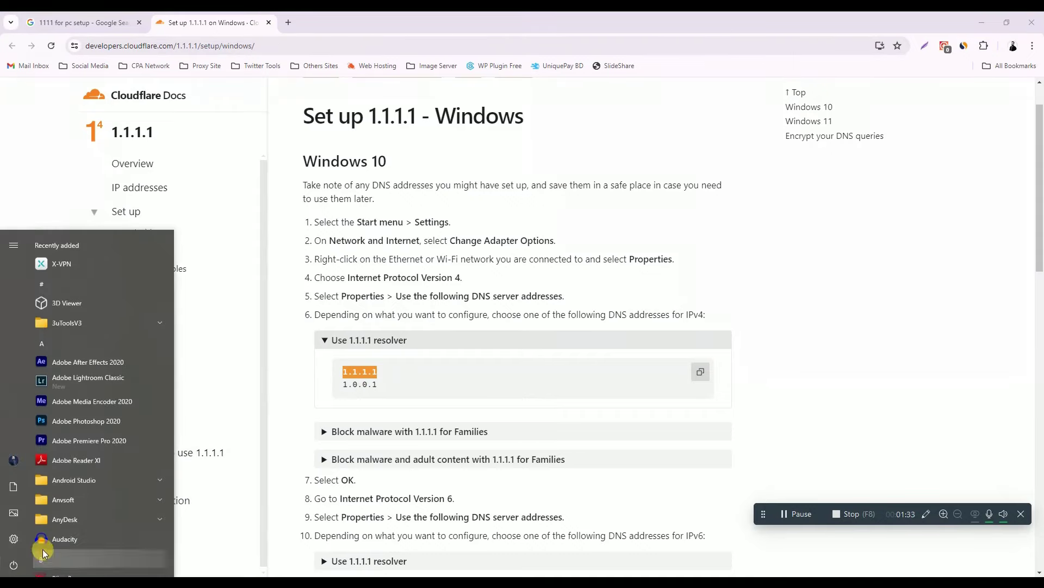
left_click(16, 539)
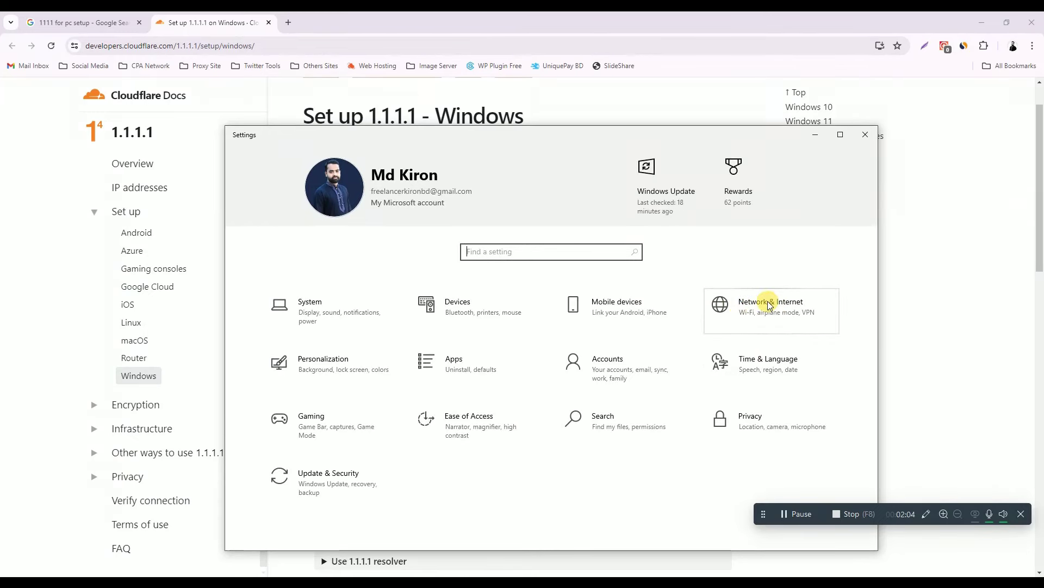
left_click(770, 305)
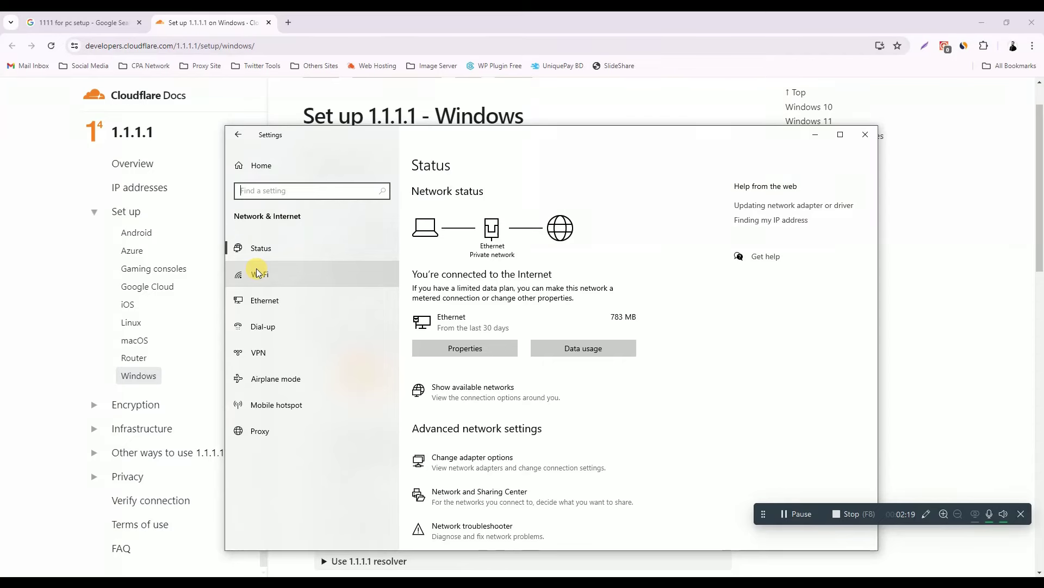
left_click(257, 303)
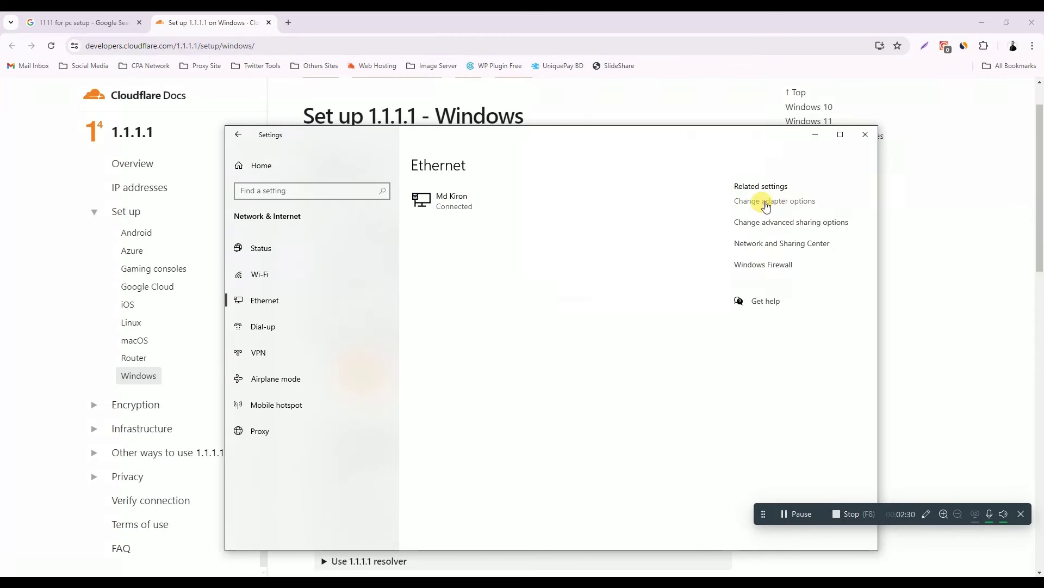
left_click(263, 276)
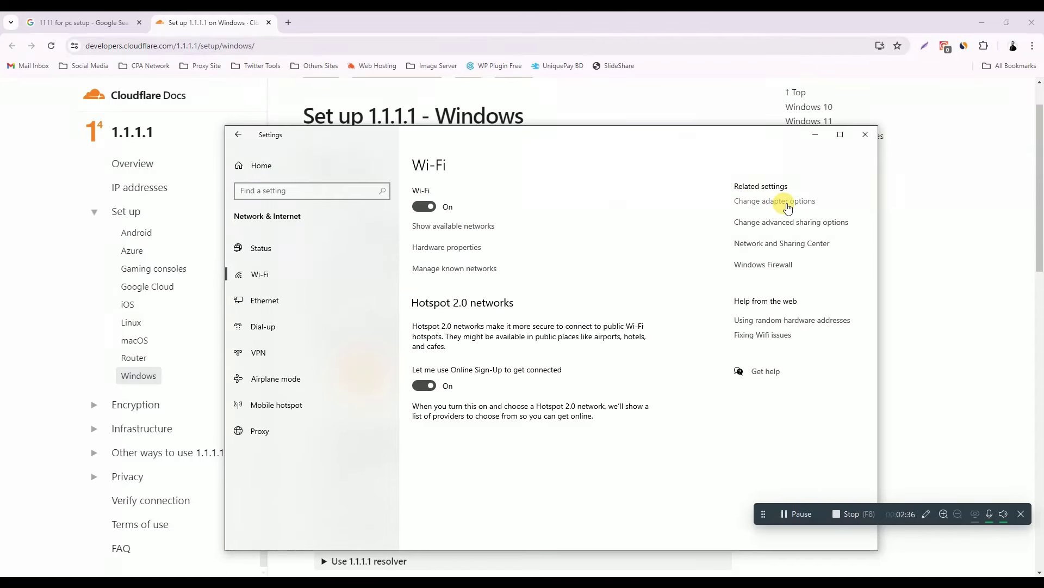
left_click(256, 302)
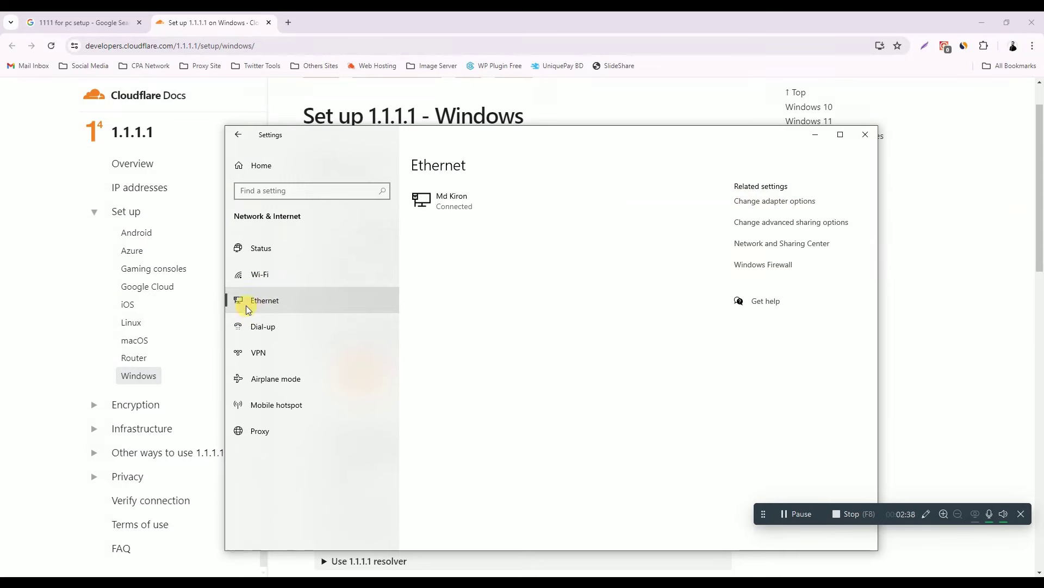
left_click(787, 202)
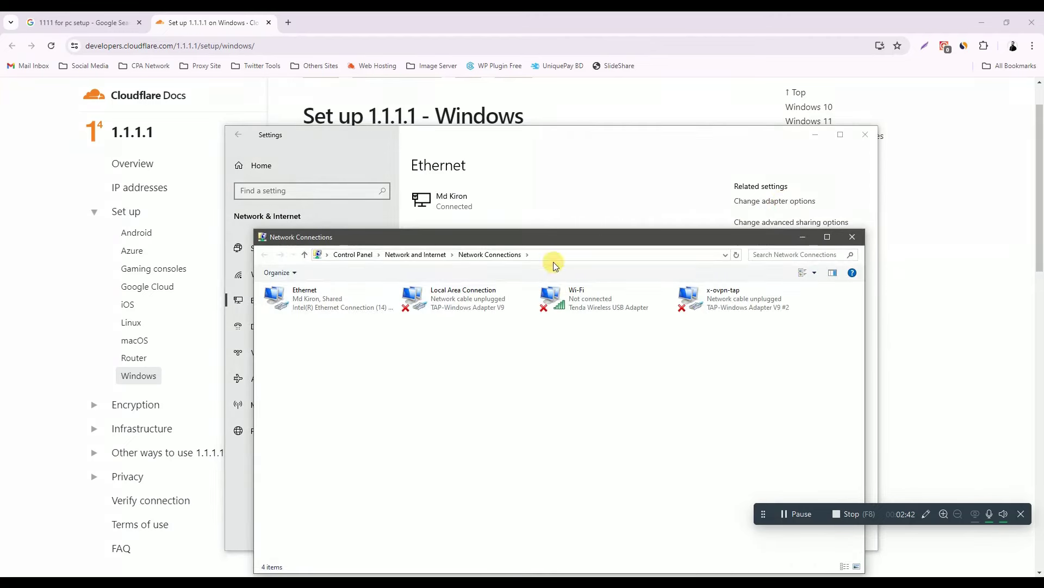
Open the properties of the Ethernet adapter in Network Connections.
left_click(319, 295)
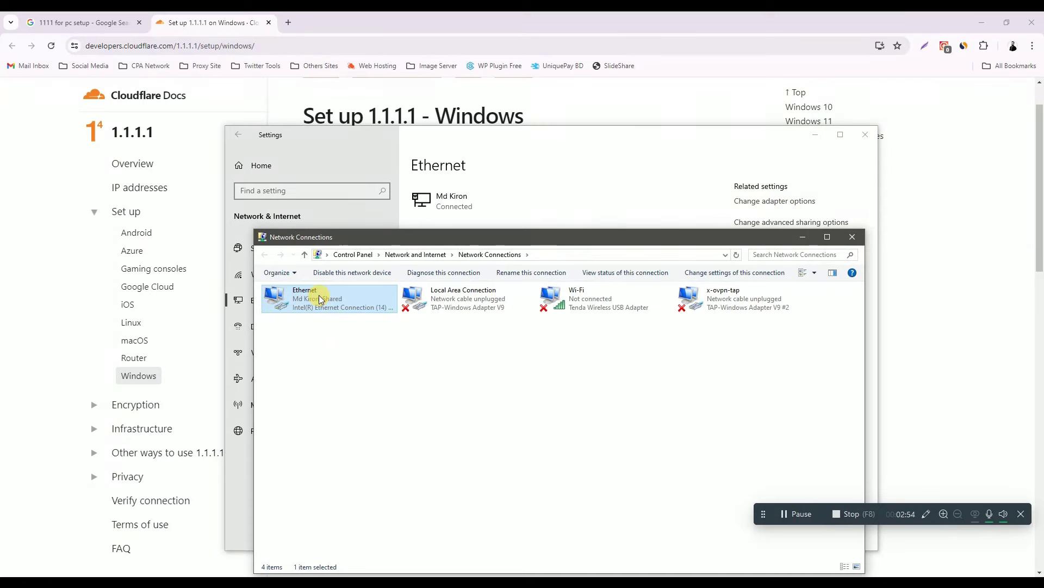
right_click(319, 295)
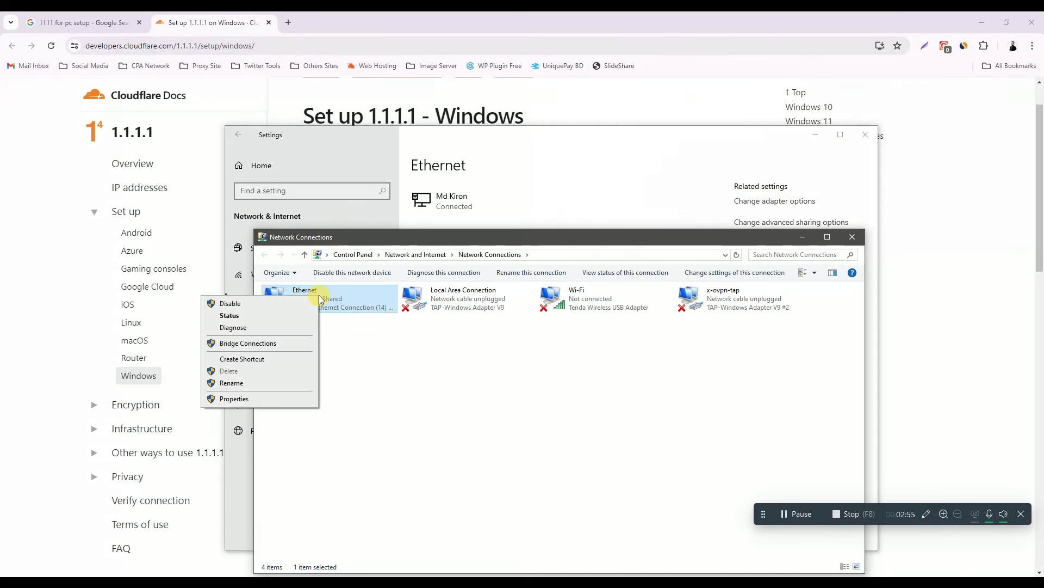
left_click(237, 400)
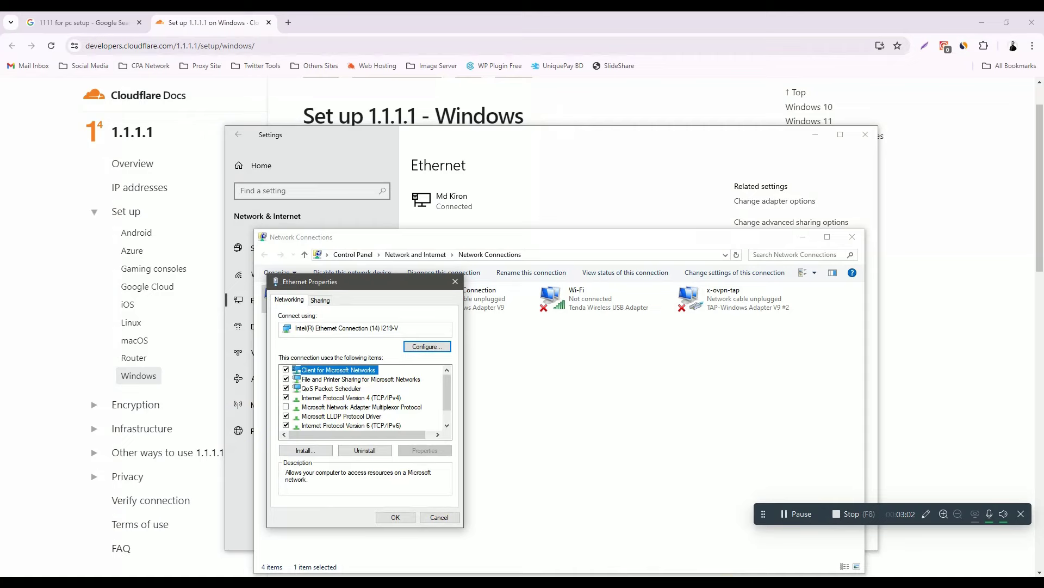
Switch to the Cloudflare Docs page in Chrome and check the Windows 10 IPv4 instructions and the first 1.1.1.1 resolver address.
left_click(155, 570)
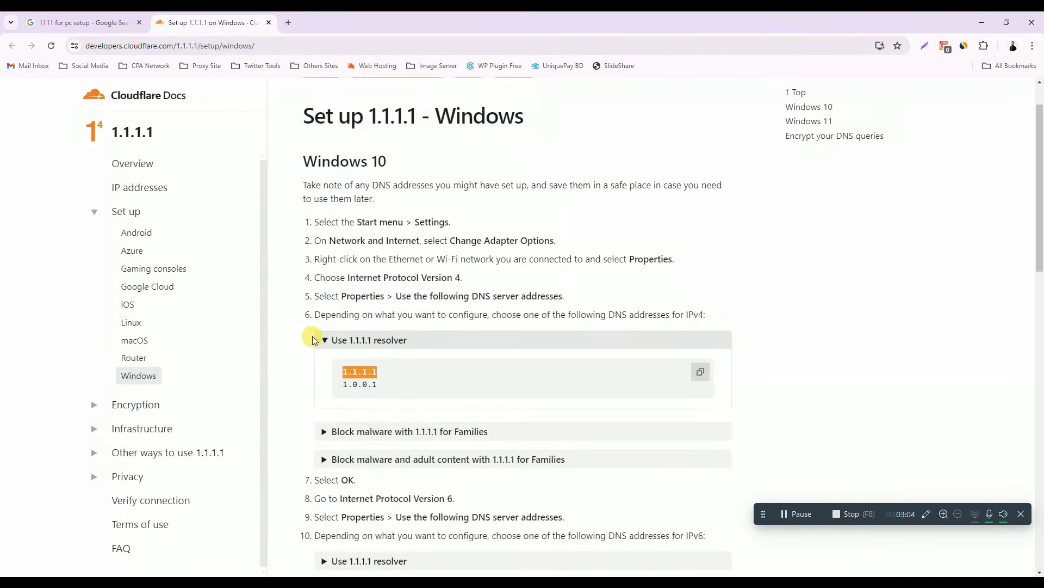
left_click(335, 342)
left_click(325, 340)
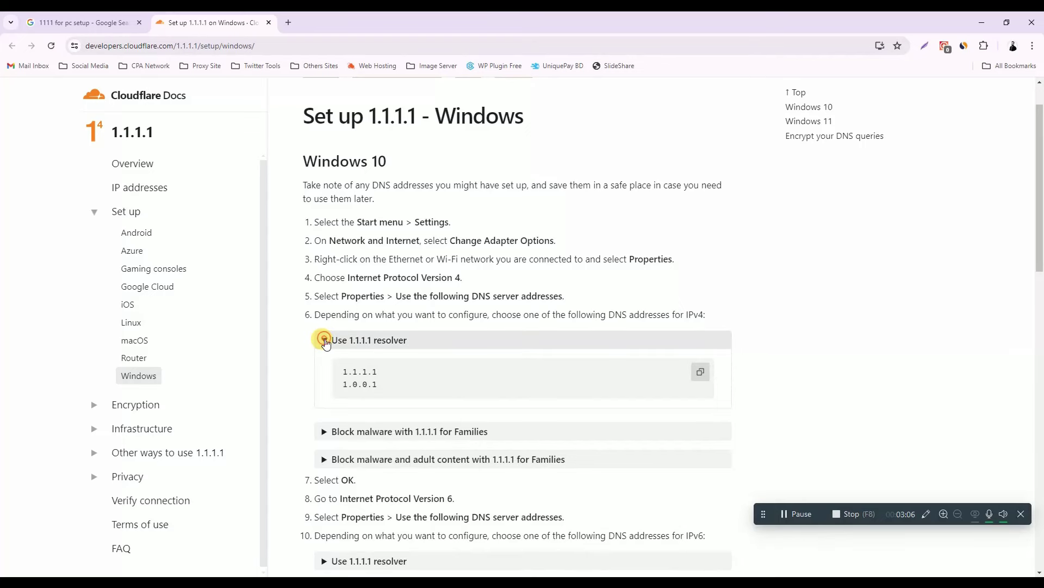
left_click_drag(351, 278, 463, 277)
left_click_drag(381, 374, 346, 374)
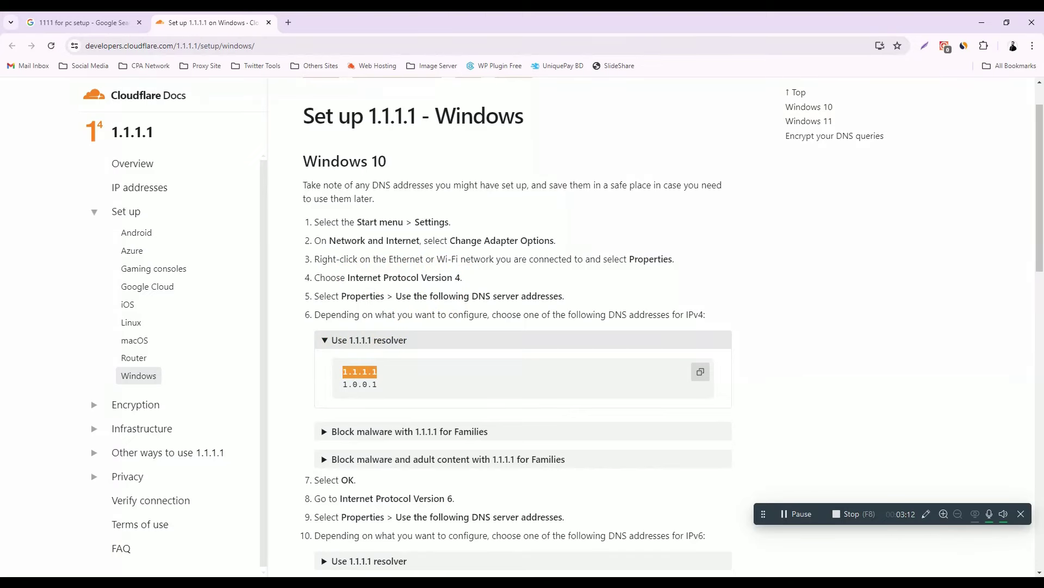
Back in Ethernet Properties, set Internet Protocol Version 4 to use specified DNS server addresses, with 1.1.1.1 as the preferred DNS server.
key("alt+Tab")
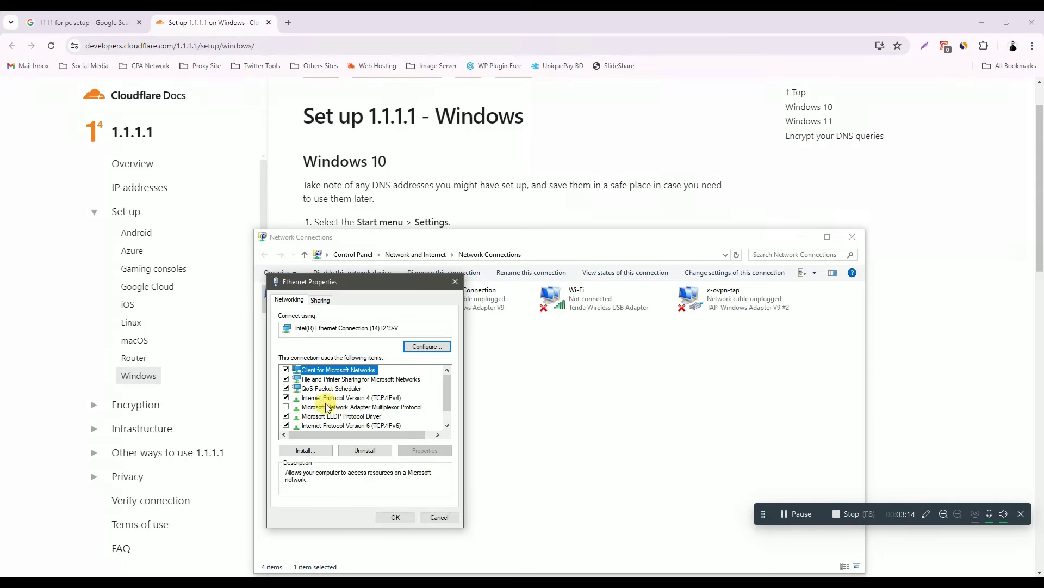
left_click(373, 398)
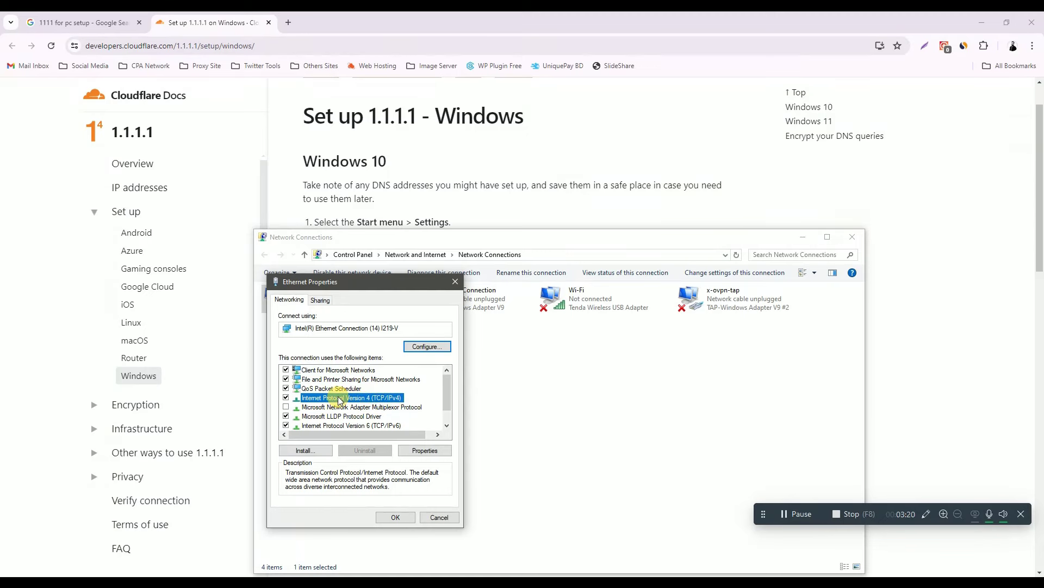
left_click(423, 451)
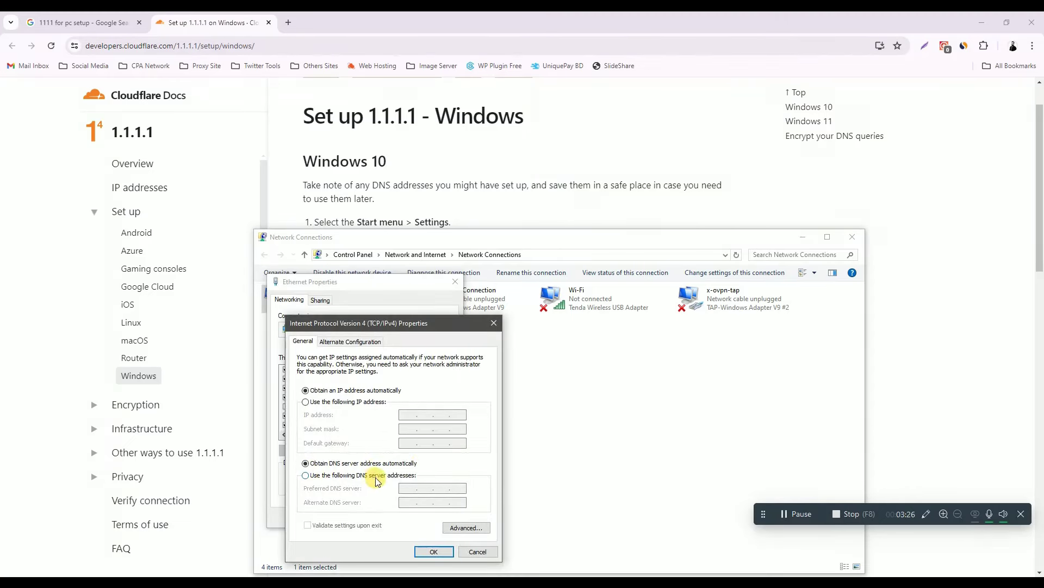
left_click(305, 475)
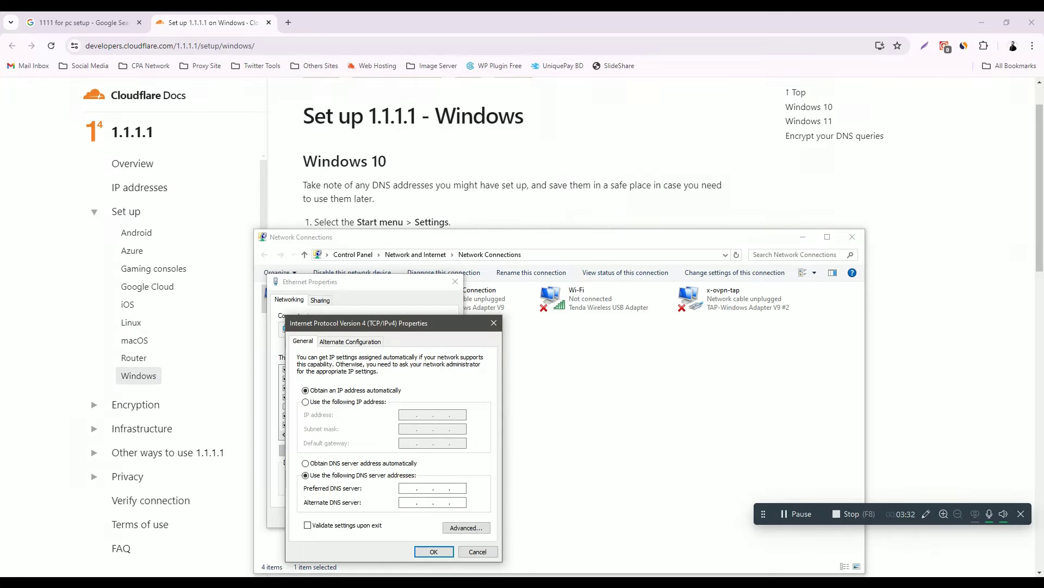
key("alt+Tab")
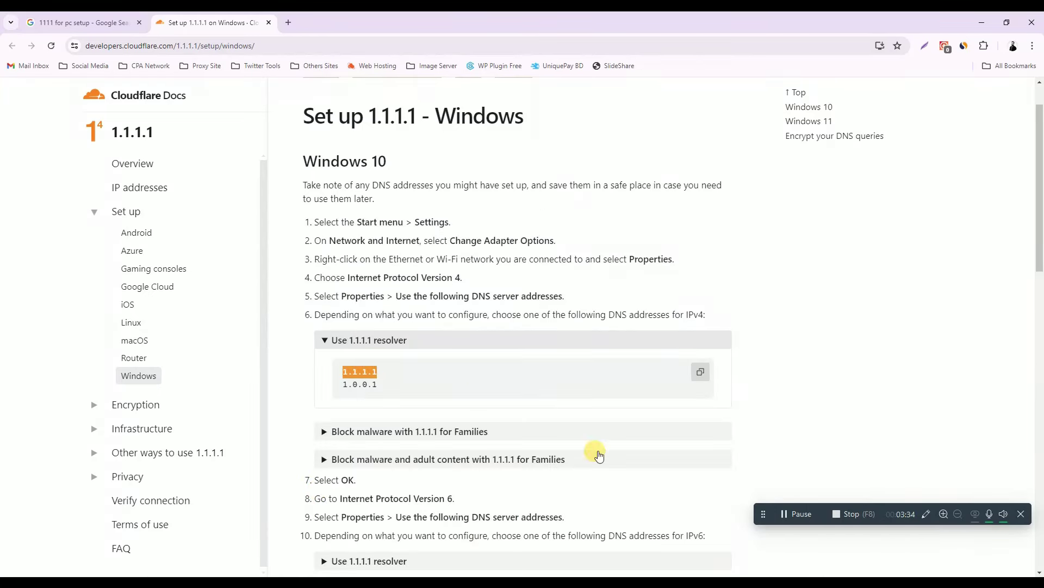
key("alt+Tab")
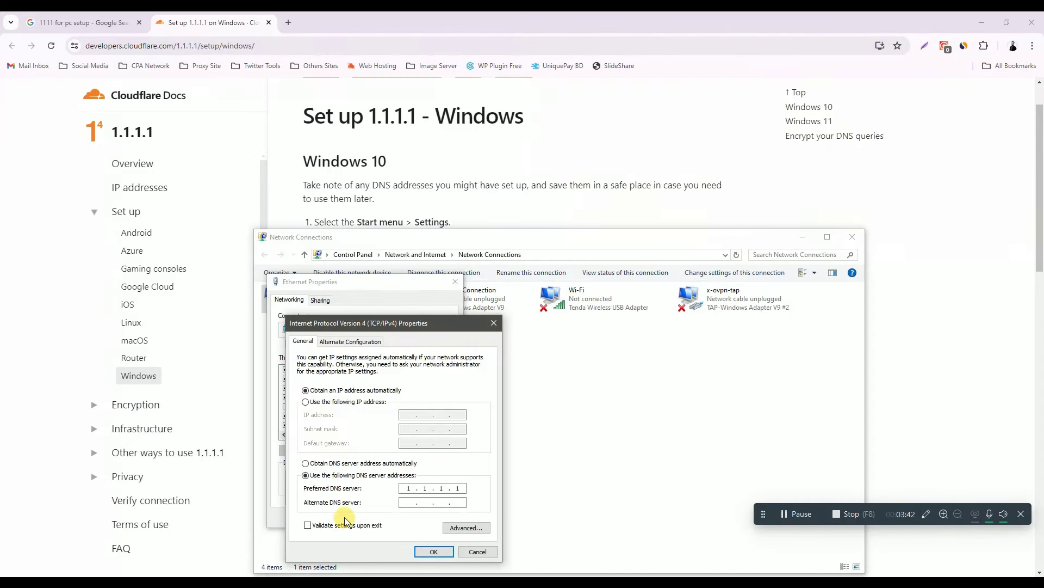
Take 1.0.0.1 from the Cloudflare page as the alternate IPv4 DNS server and confirm the IPv4 properties.
left_click(233, 566)
left_click_drag(377, 385, 342, 387)
key("alt+Tab")
left_click(433, 552)
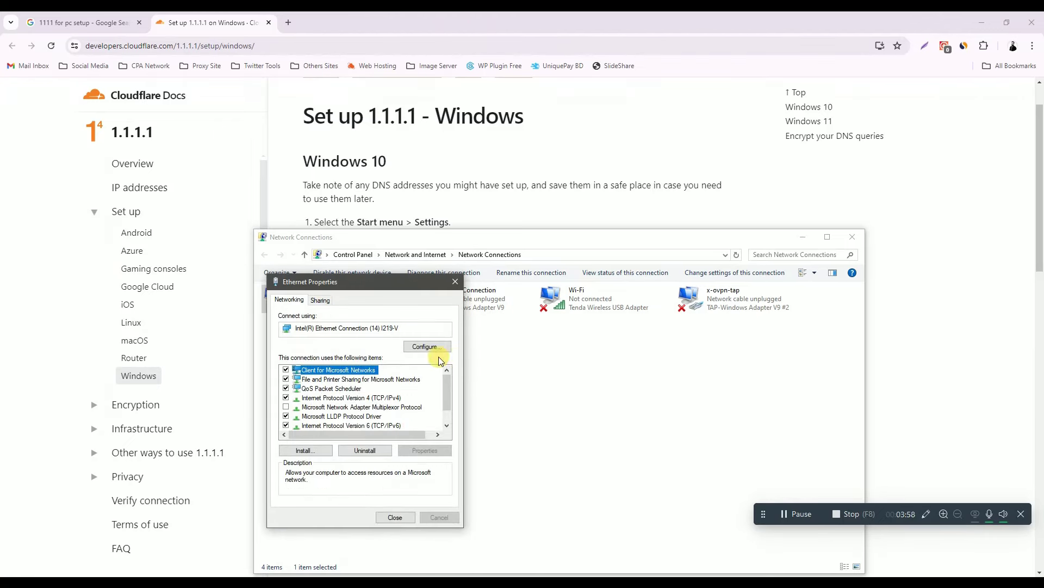
In the Cloudflare Docs IPv6 instructions, expand the 1.1.1.1 resolver section and copy the address 2606:4700:4700::1111.
left_click(163, 544)
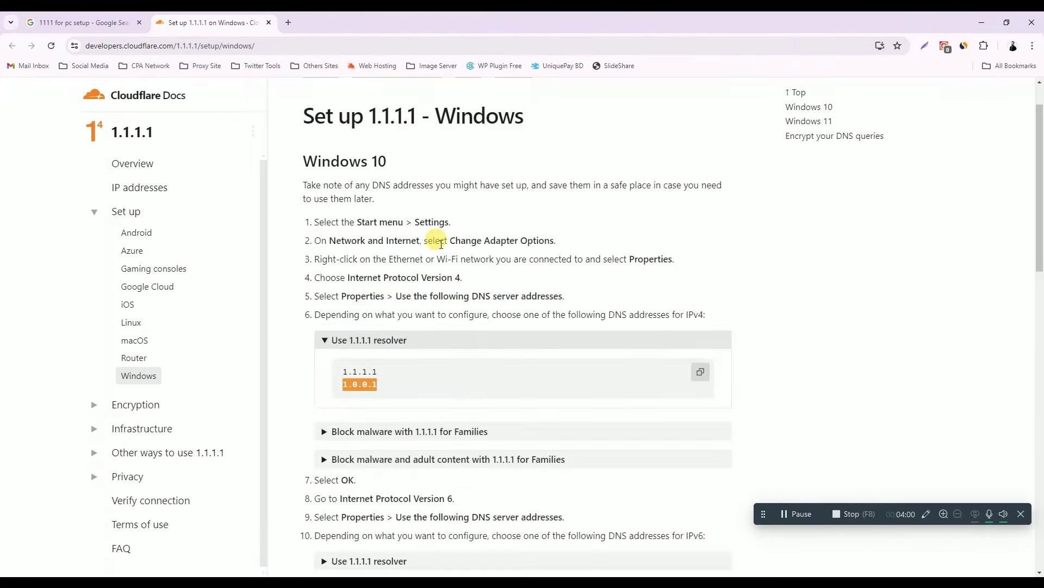
scroll(402, 326, "down", 1)
scroll(414, 360, "down", 3)
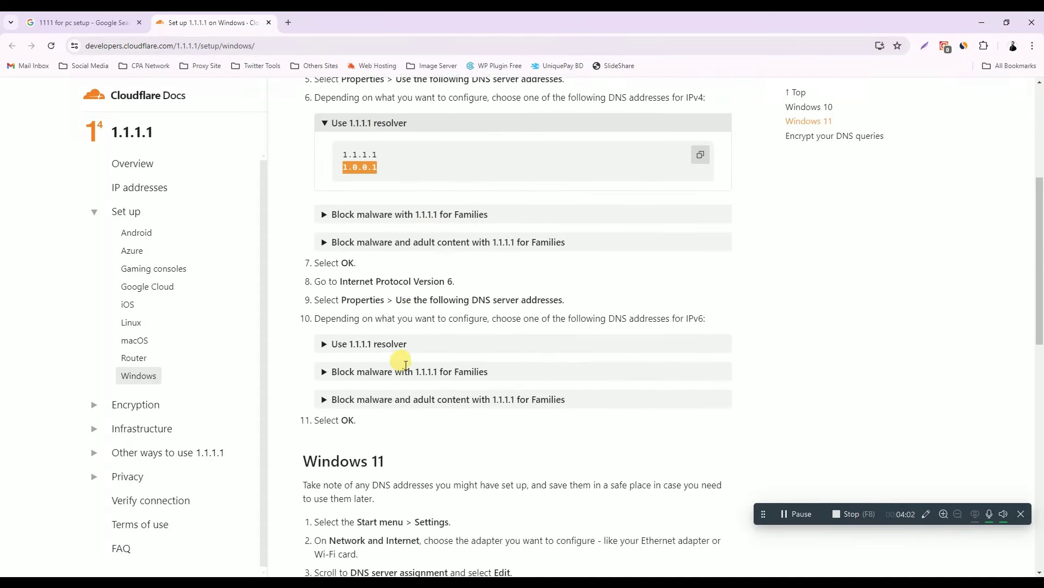
left_click_drag(455, 281, 343, 281)
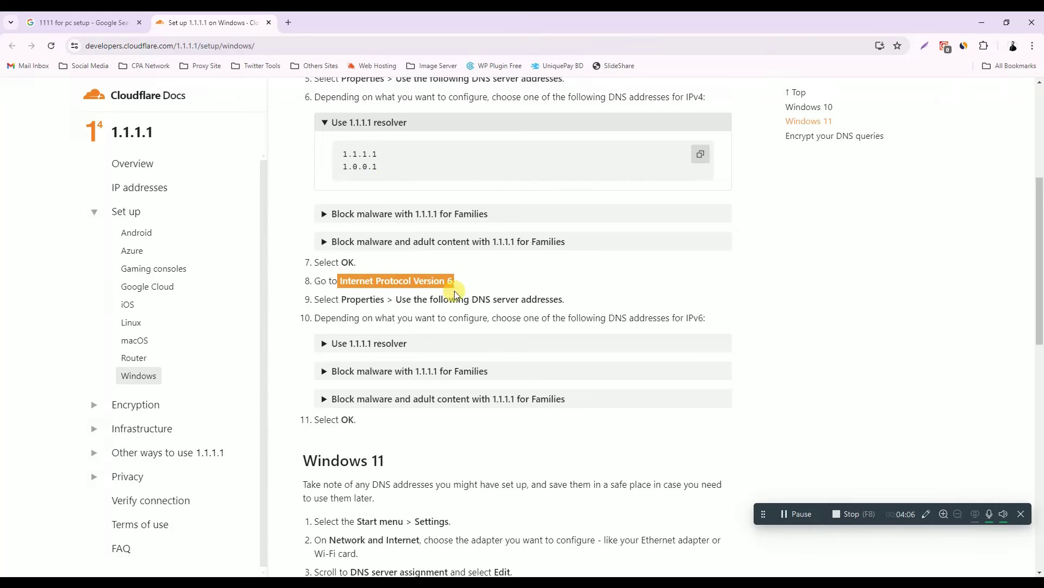
left_click(336, 348)
scroll(485, 326, "down", 1)
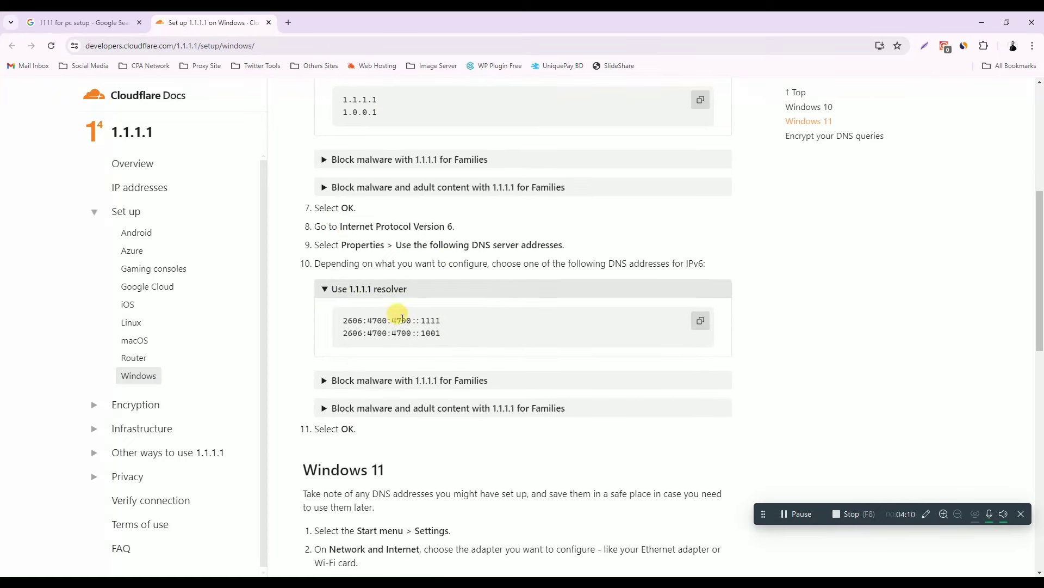
left_click_drag(445, 320, 352, 320)
right_click(352, 320)
left_click(386, 343)
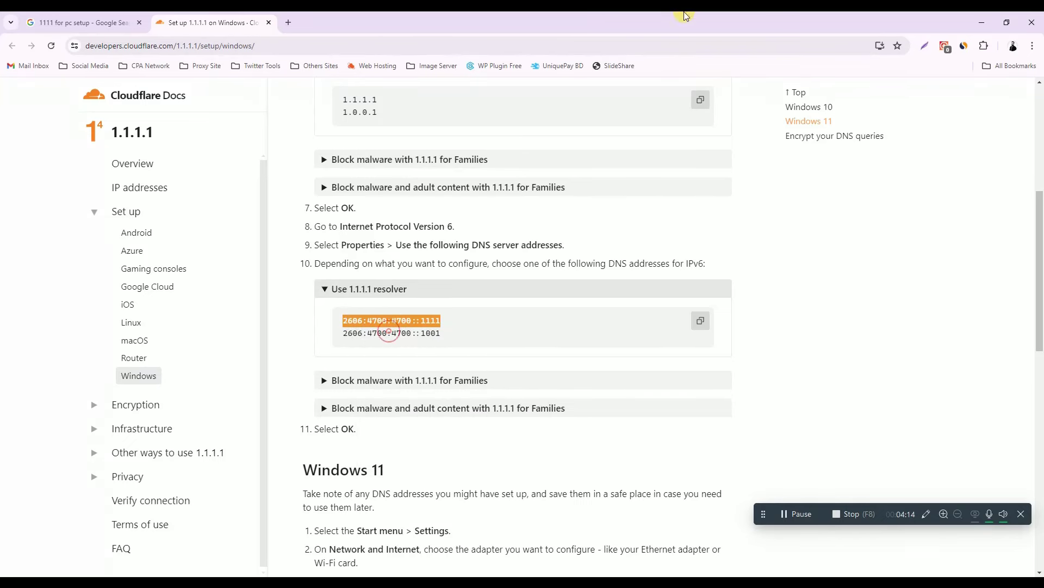
In Ethernet Properties, set Internet Protocol Version 6 to use specified DNS server addresses, with 2606:4700:4700::1111 as the preferred DNS server.
left_click(809, 575)
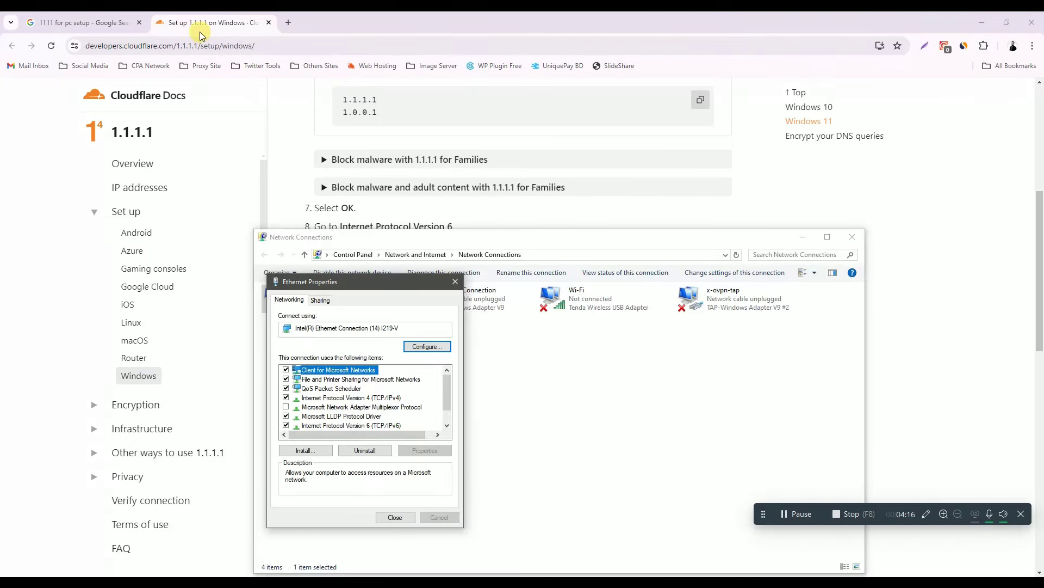
scroll(348, 392, "down", 1)
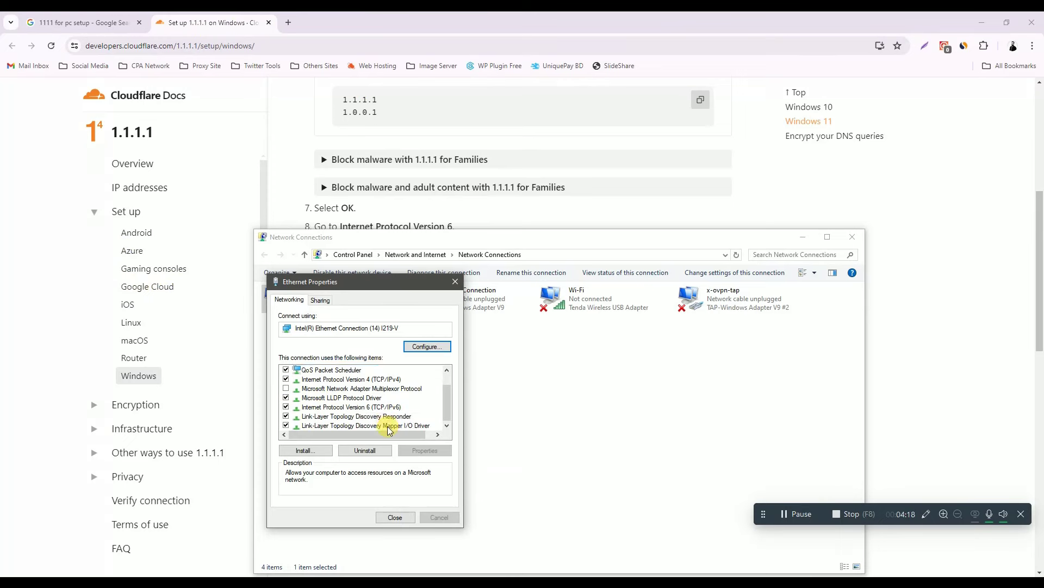
left_click(330, 411)
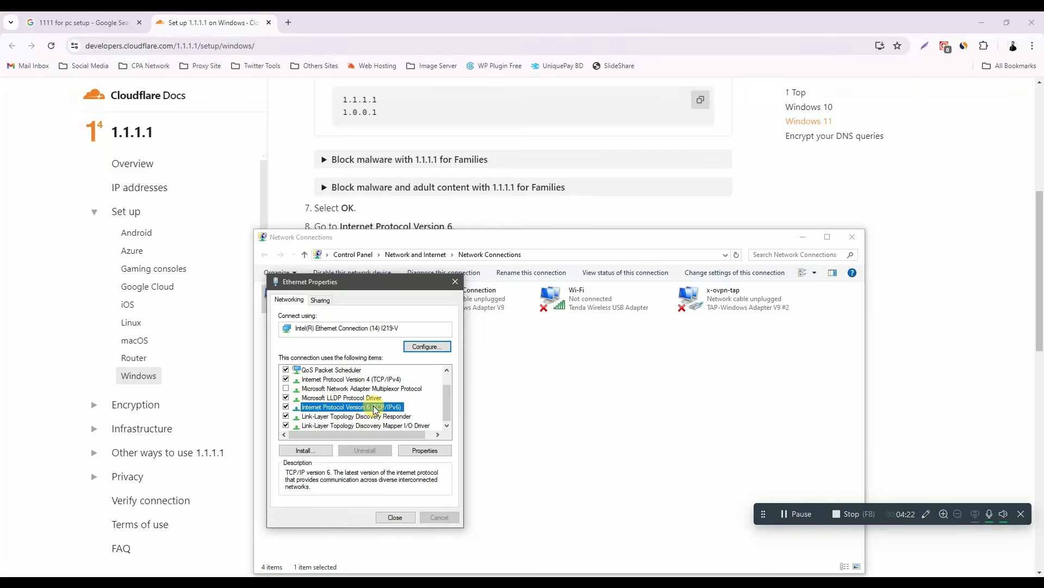
left_click(424, 450)
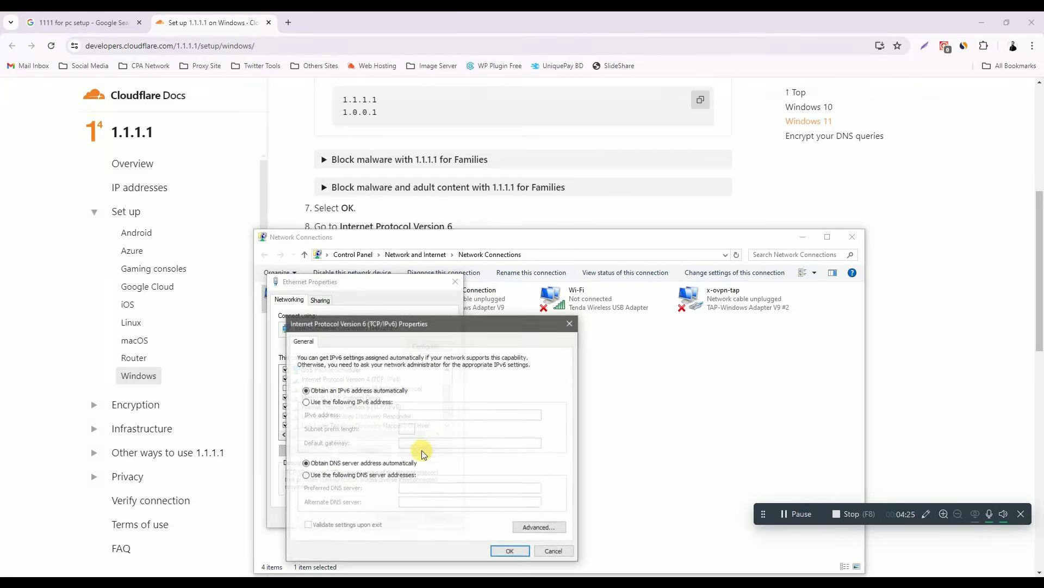
left_click(306, 477)
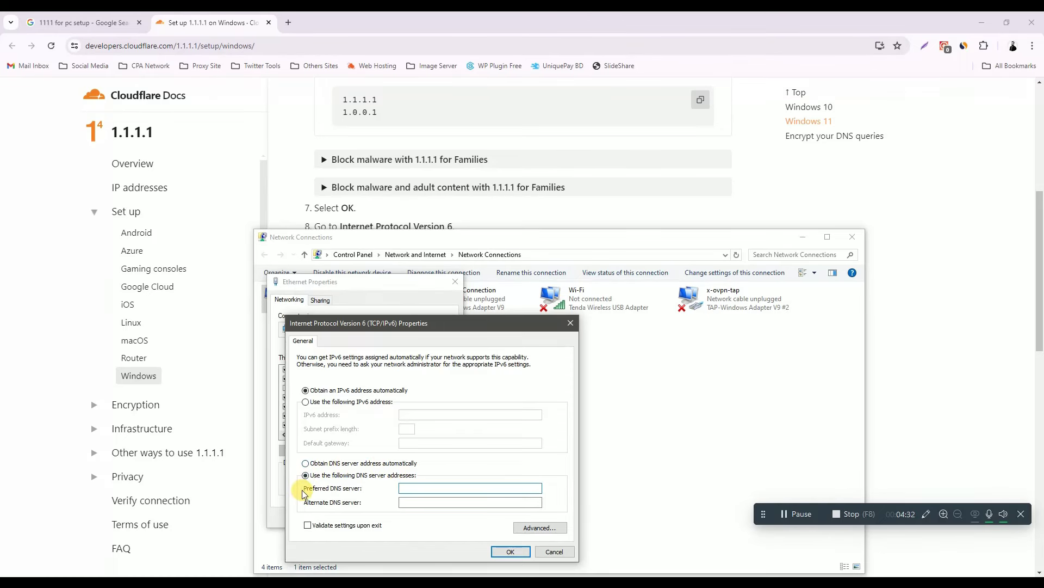
right_click(410, 491)
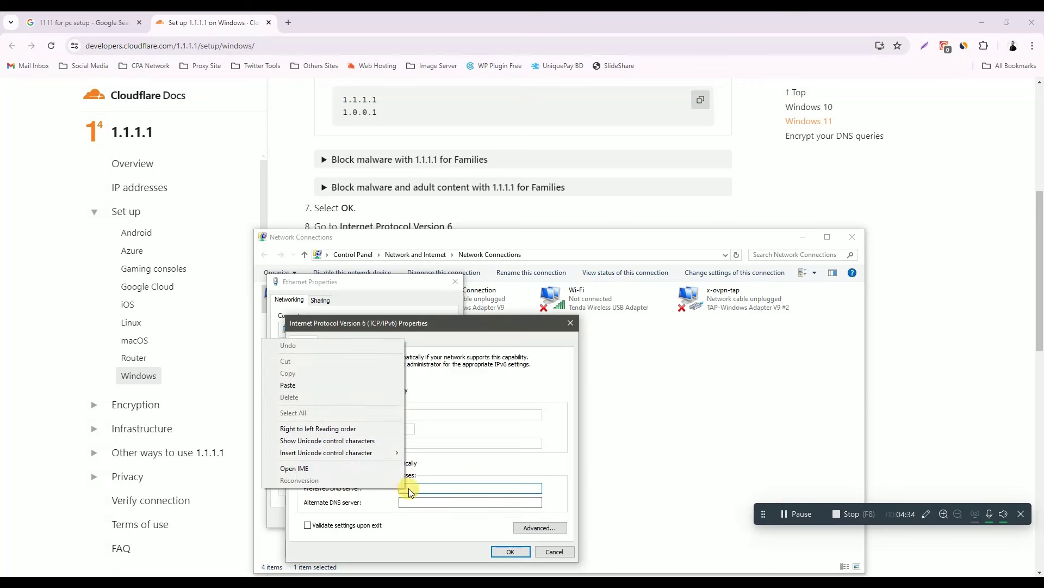
left_click(304, 385)
Copy the second IPv6 resolver address, 2606:4700:4700::1001, from the Cloudflare page for the alternate DNS server.
left_click(412, 502)
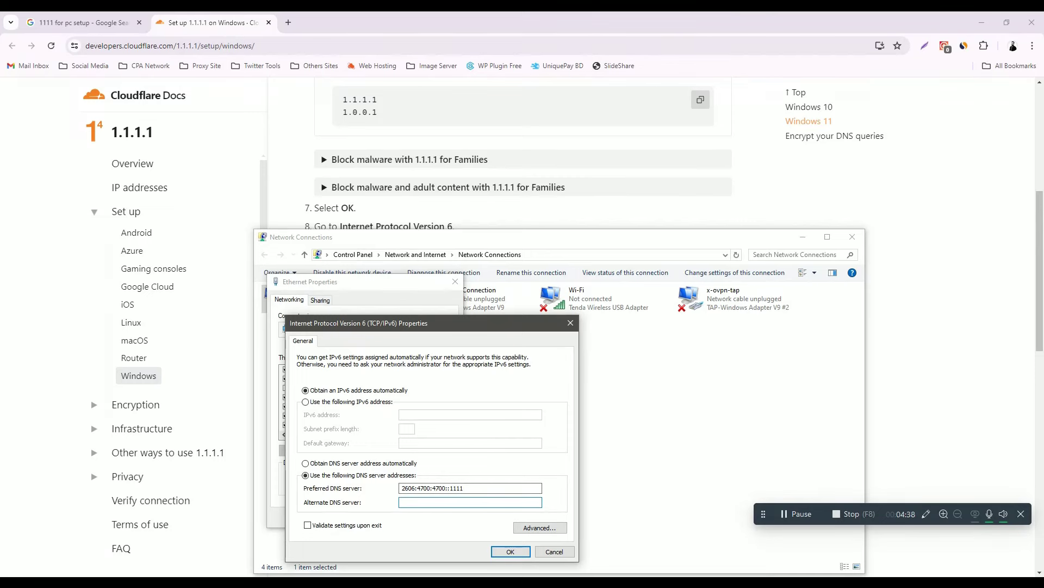
left_click(233, 575)
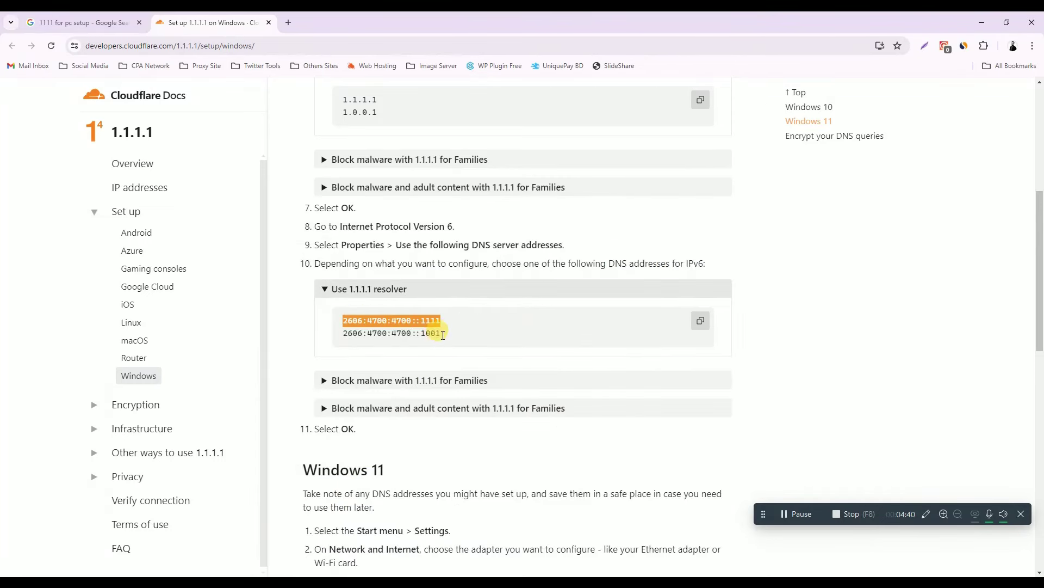
left_click_drag(449, 331, 340, 333)
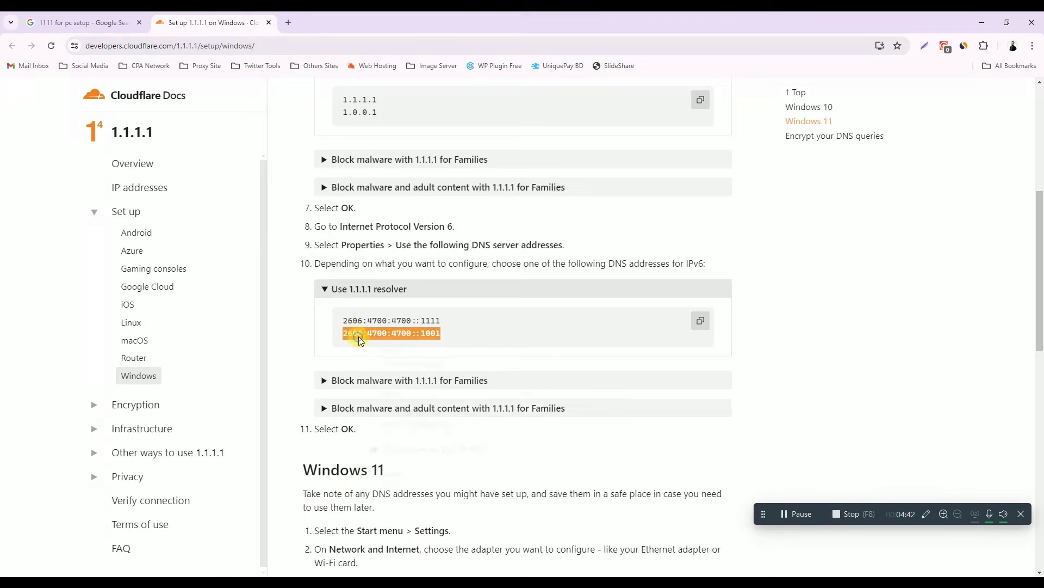
right_click(361, 338)
left_click(396, 353)
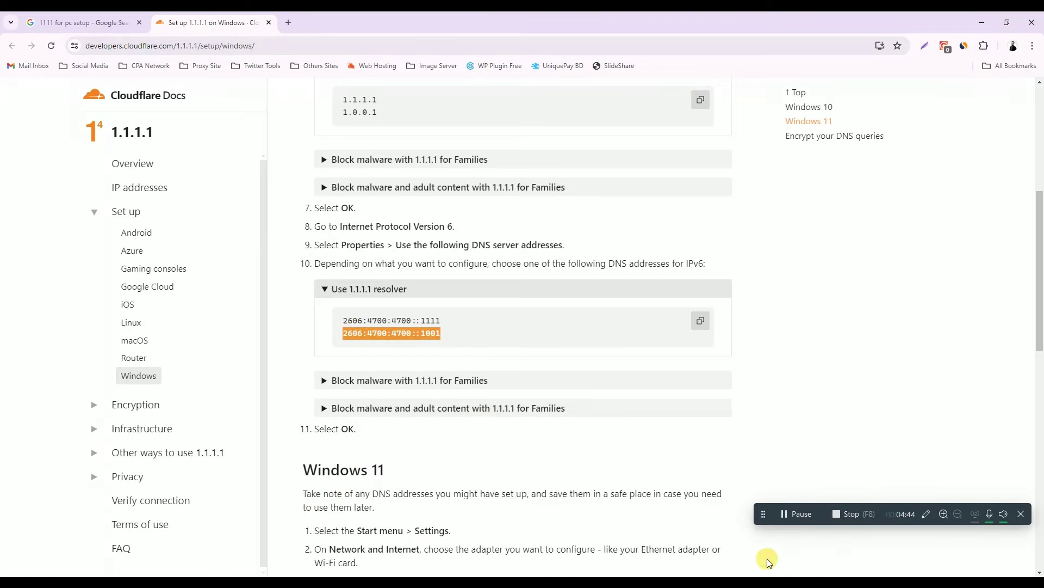
Set the alternate IPv6 DNS server to the copied address 2606:4700:4700::1001 and confirm the IPv6 properties.
left_click(232, 576)
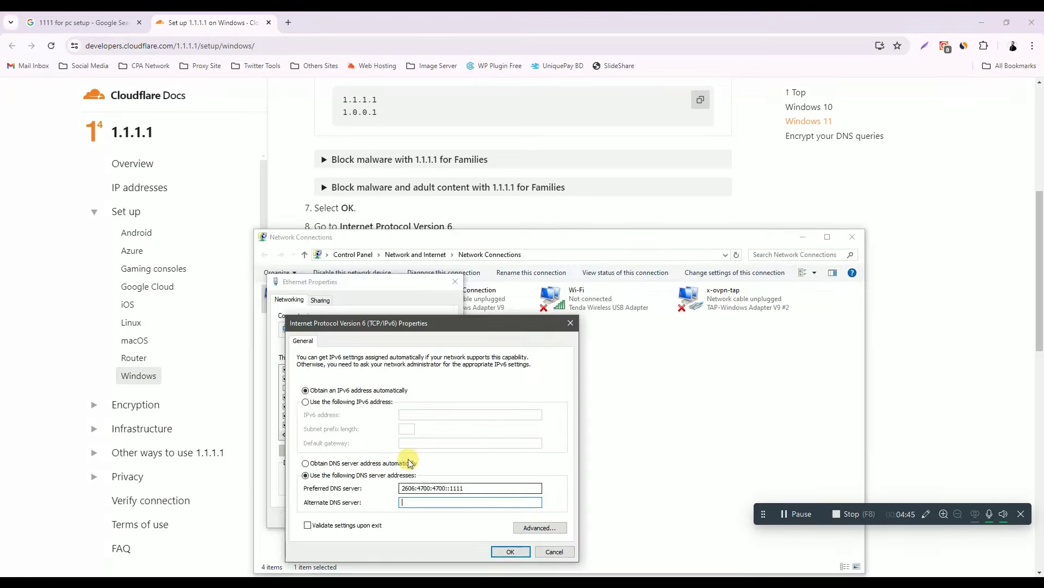
right_click(426, 501)
left_click(348, 397)
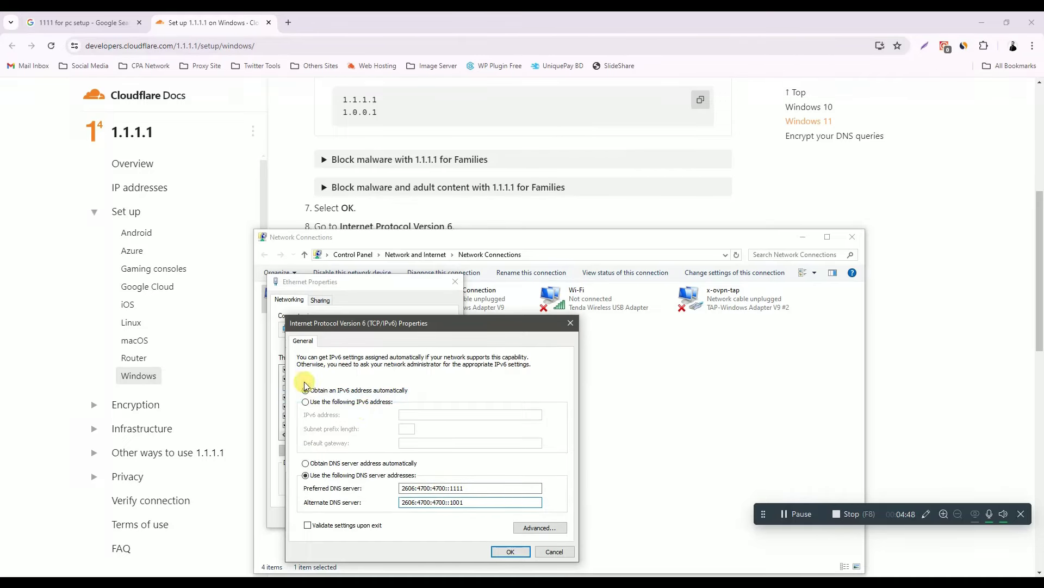
left_click(511, 551)
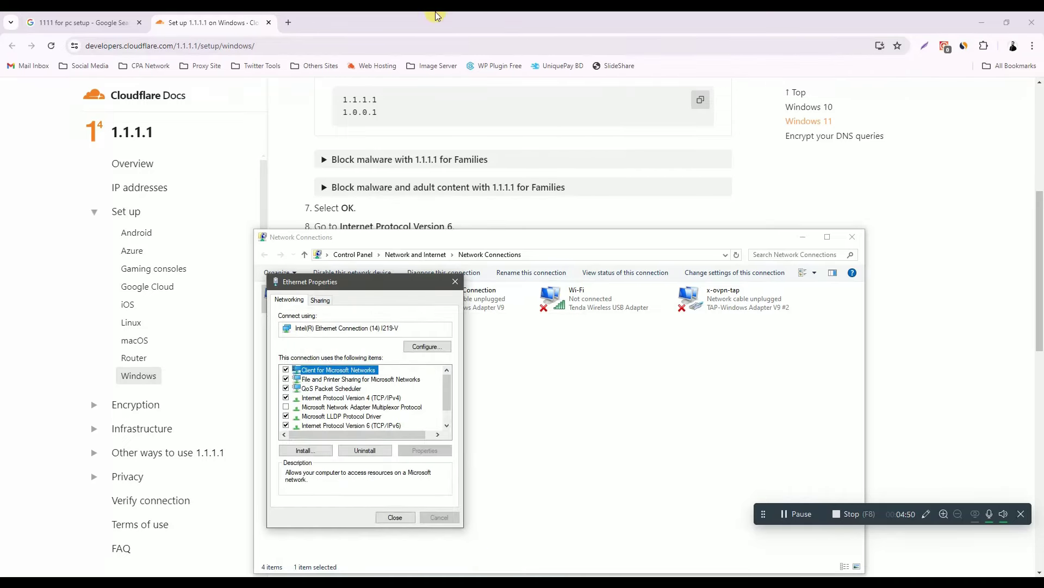
Close Ethernet Properties and minimize the Network Connections window.
scroll(384, 415, "down", 1)
scroll(384, 422, "up", 1)
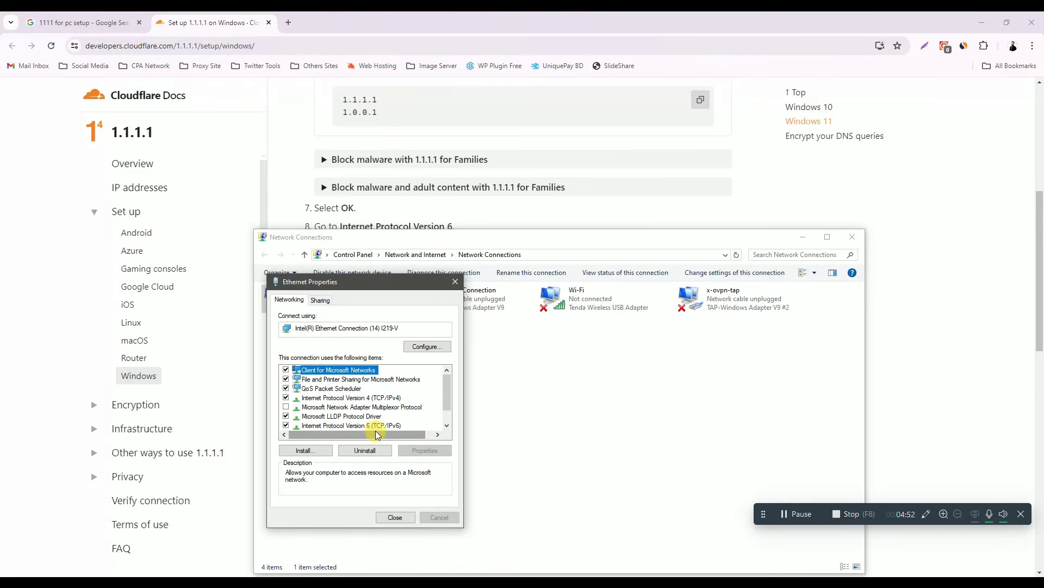
left_click(395, 518)
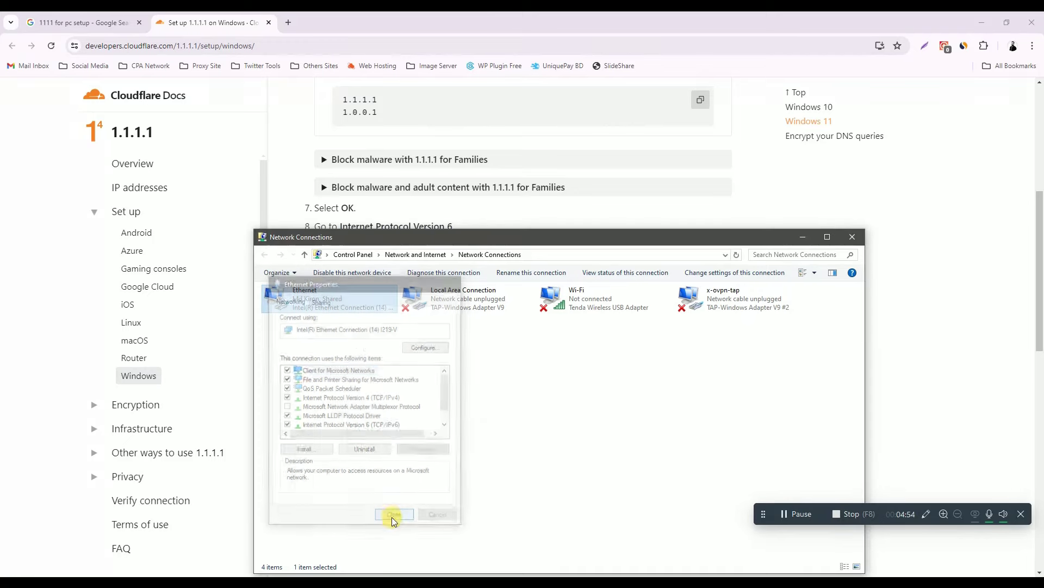
left_click(803, 240)
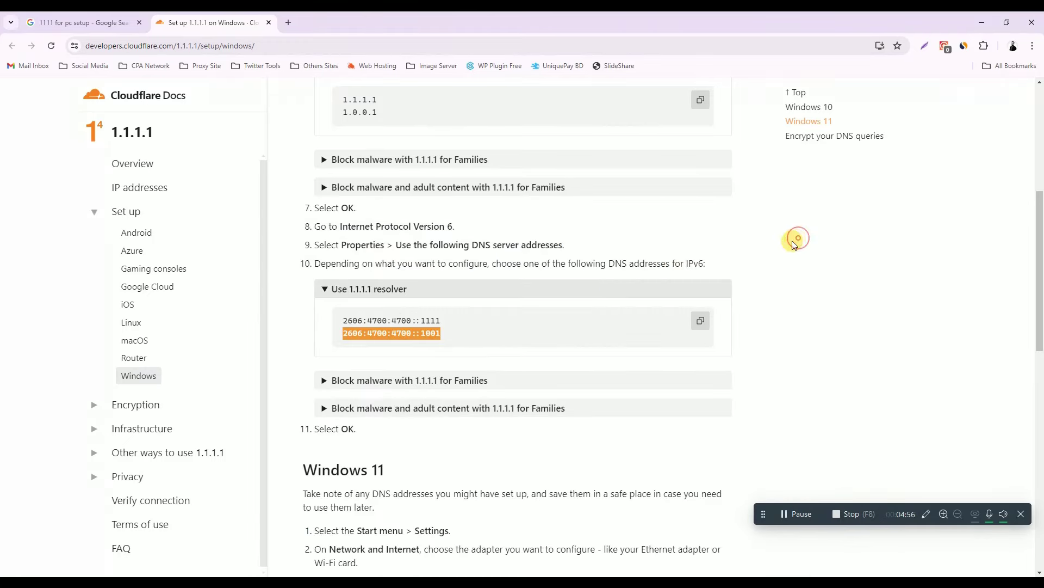
Minimize the browser, open the Network & Internet settings and show the properties of the active Ethernet connection.
scroll(408, 433, "down", 2)
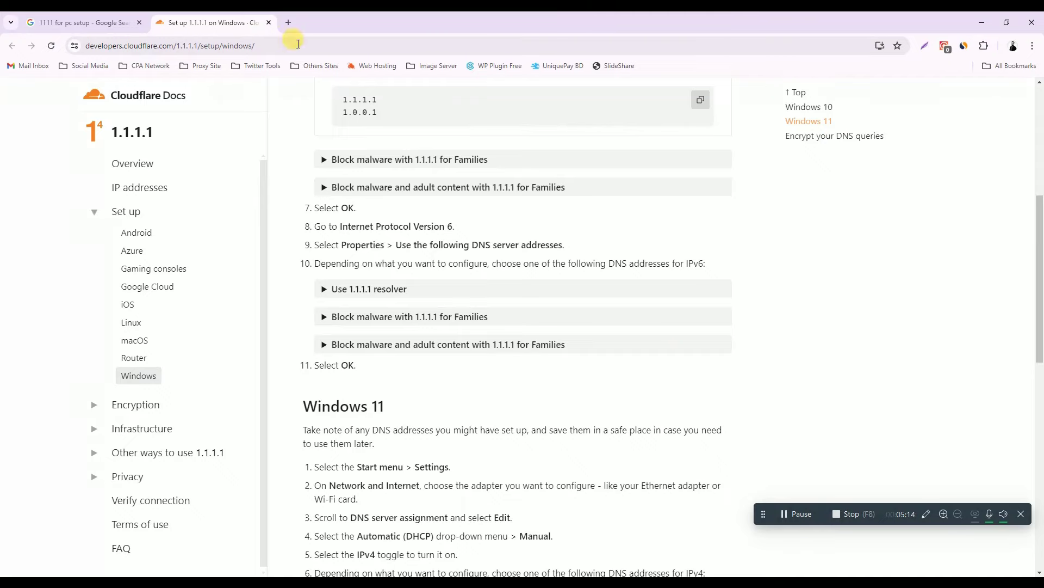
left_click(982, 22)
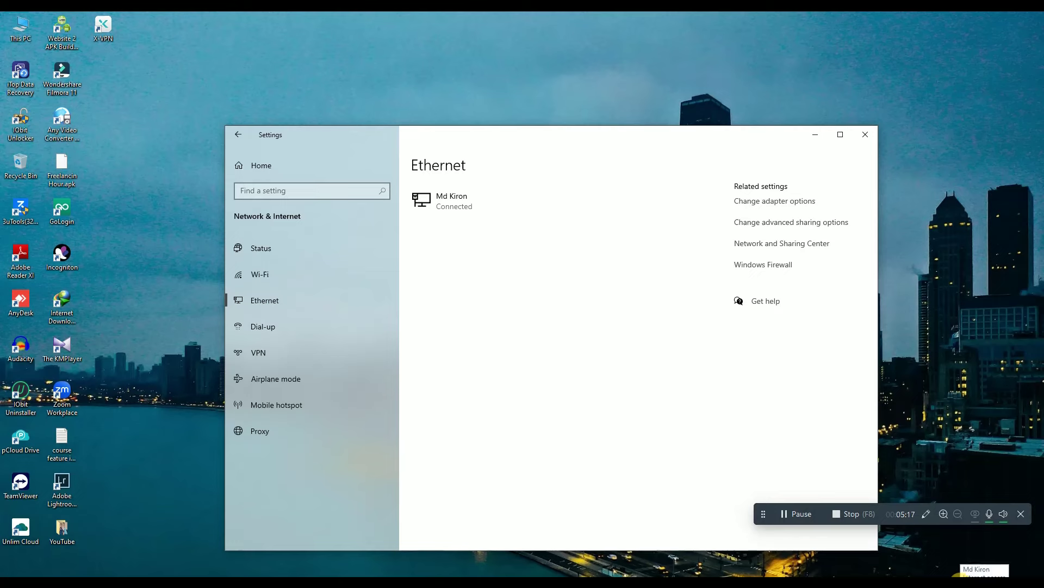
right_click(974, 576)
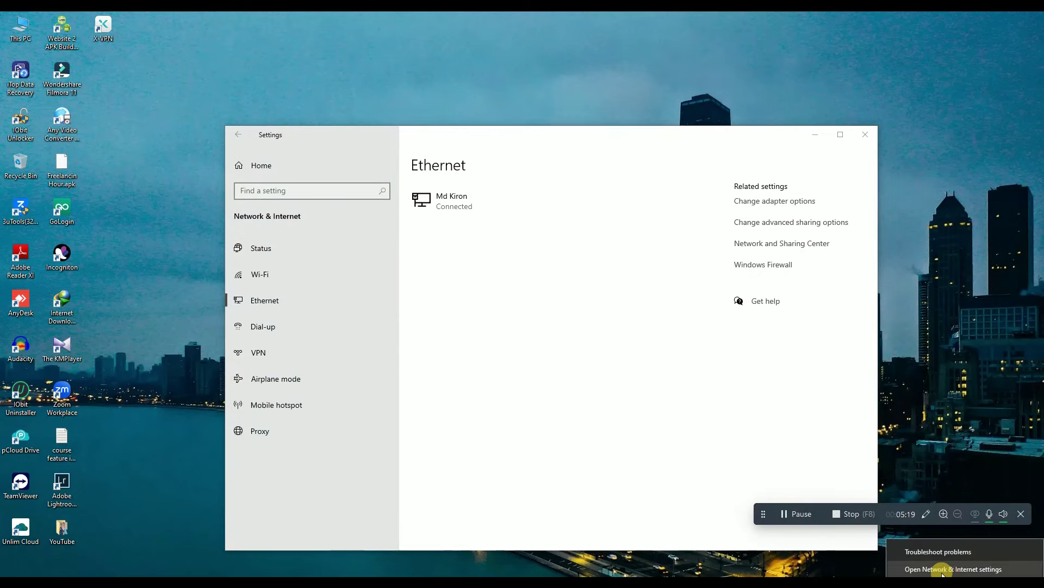
left_click(955, 569)
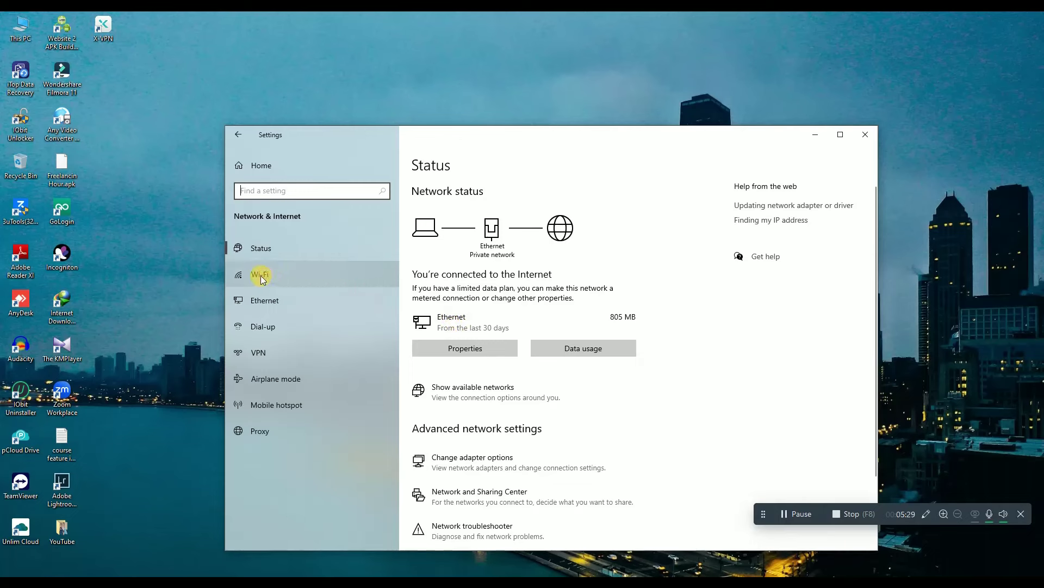
left_click(459, 347)
Open the Ethernet connection's IP settings for editing, with the assignment set to Manual and IPv4 turned on.
scroll(415, 341, "down", 5)
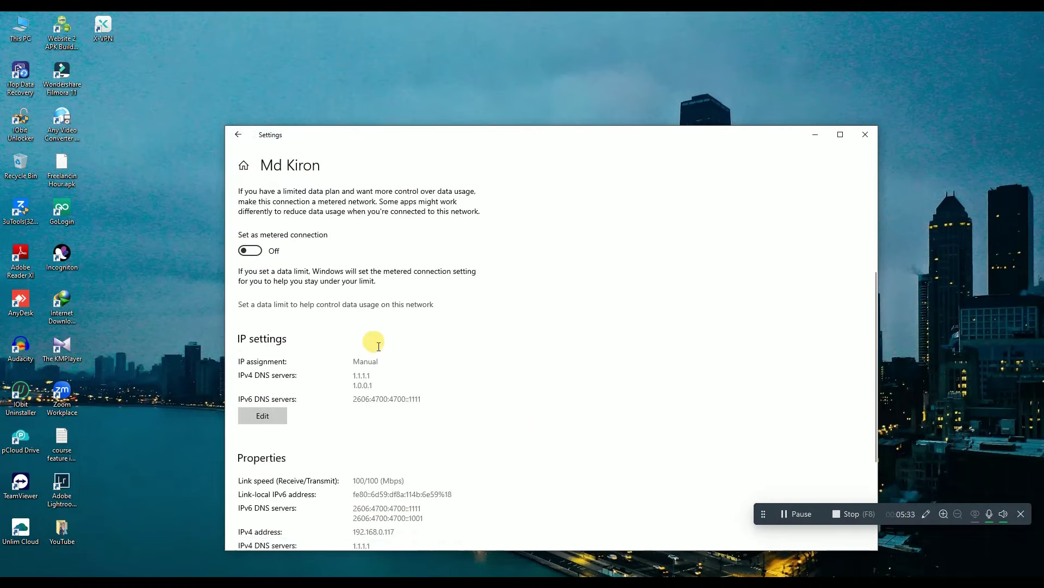
scroll(378, 352, "up", 4)
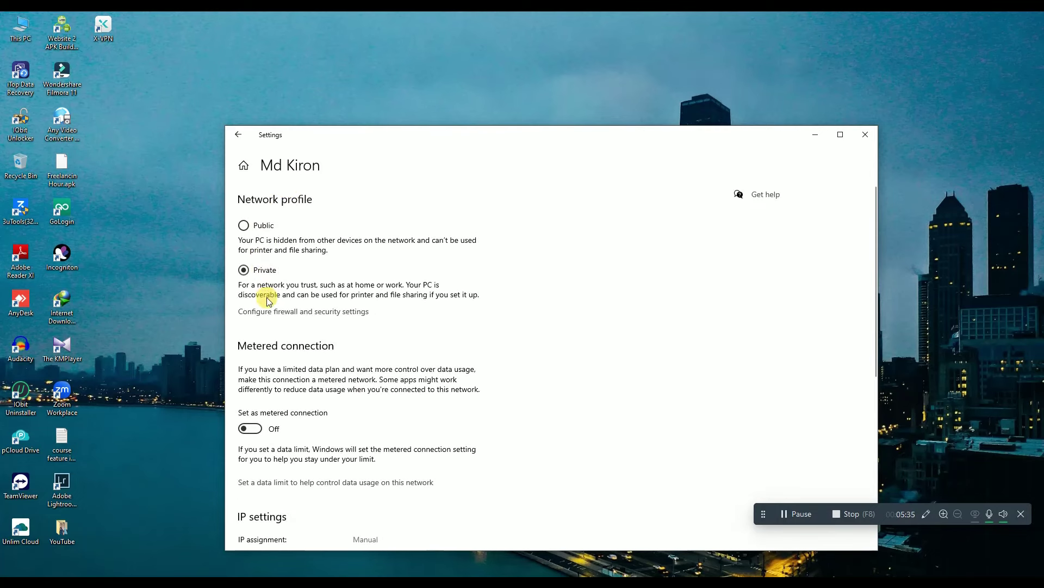
scroll(291, 370, "down", 3)
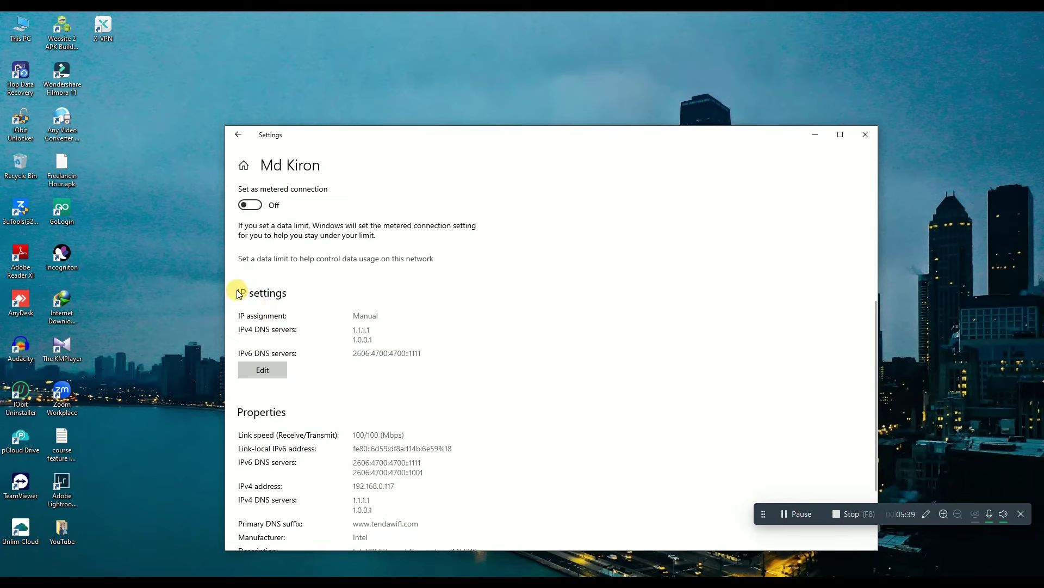
scroll(292, 295, "down", 2)
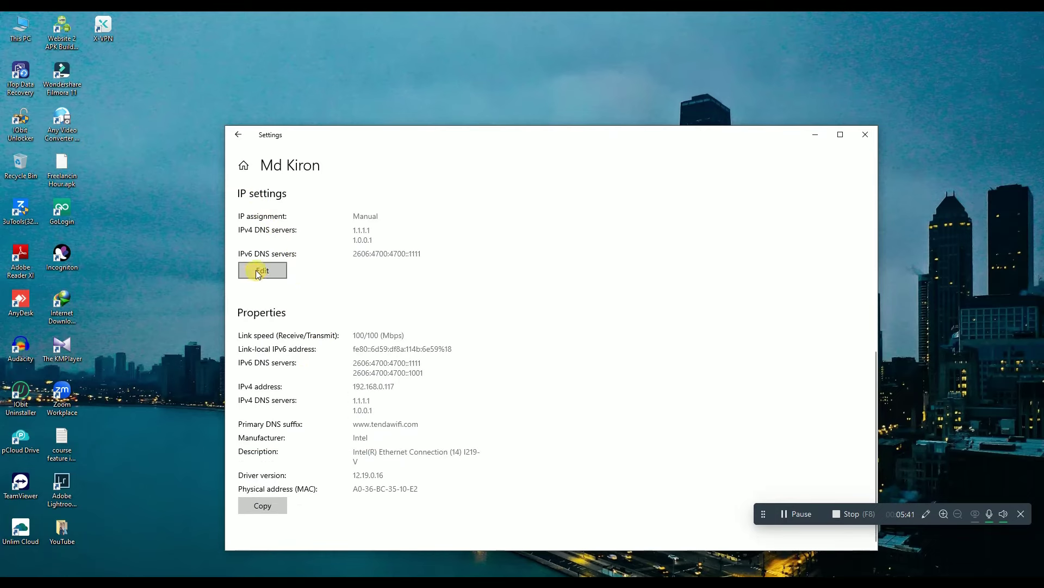
left_click(272, 270)
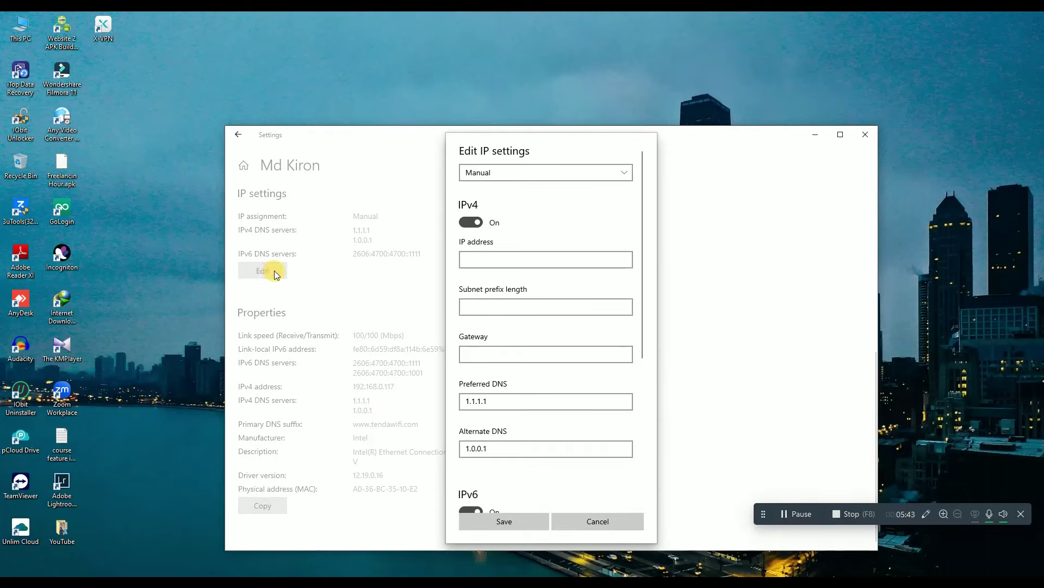
left_click(486, 179)
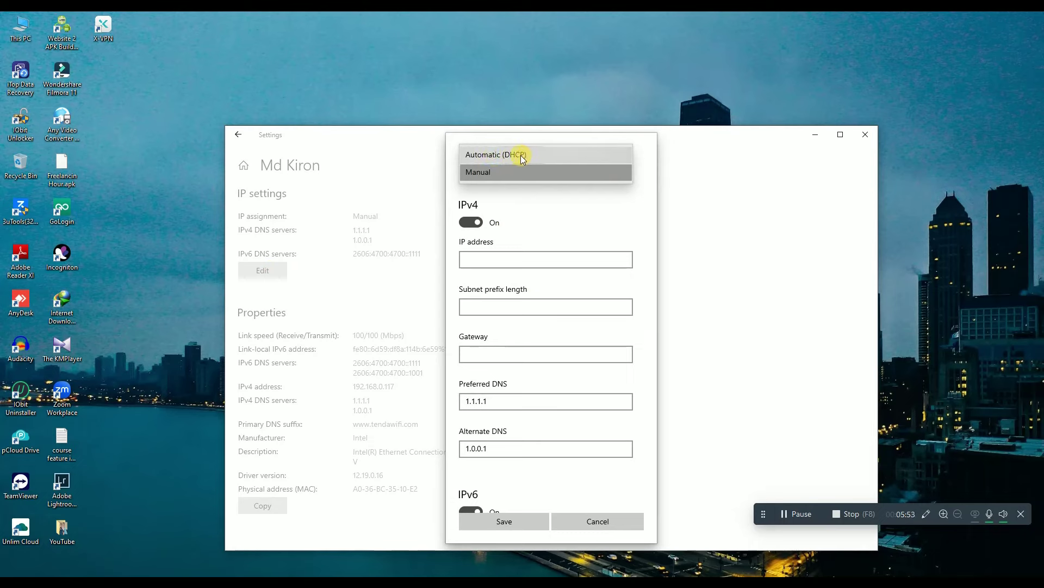
left_click(485, 174)
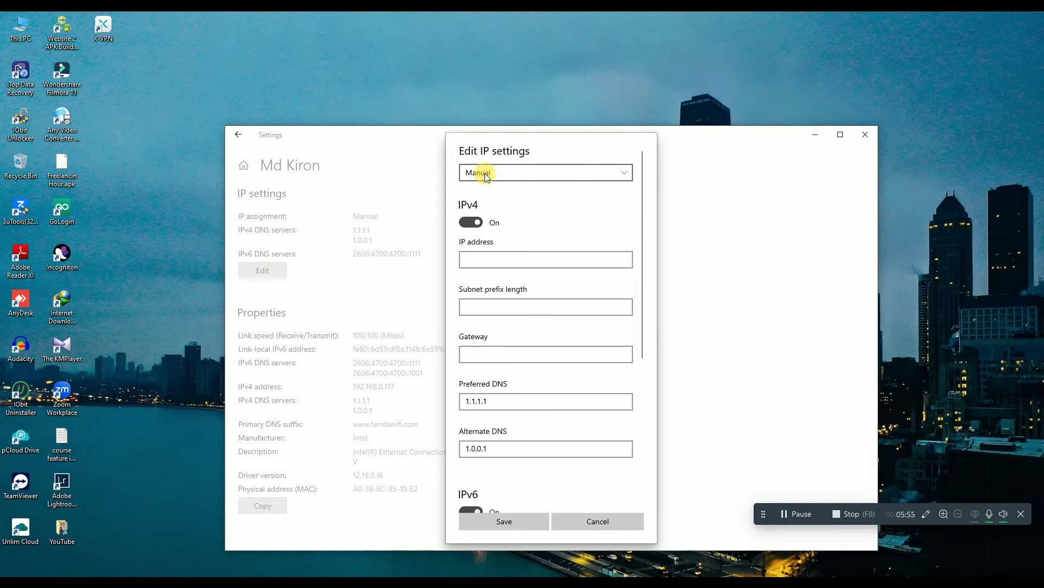
left_click(479, 224)
left_click(477, 223)
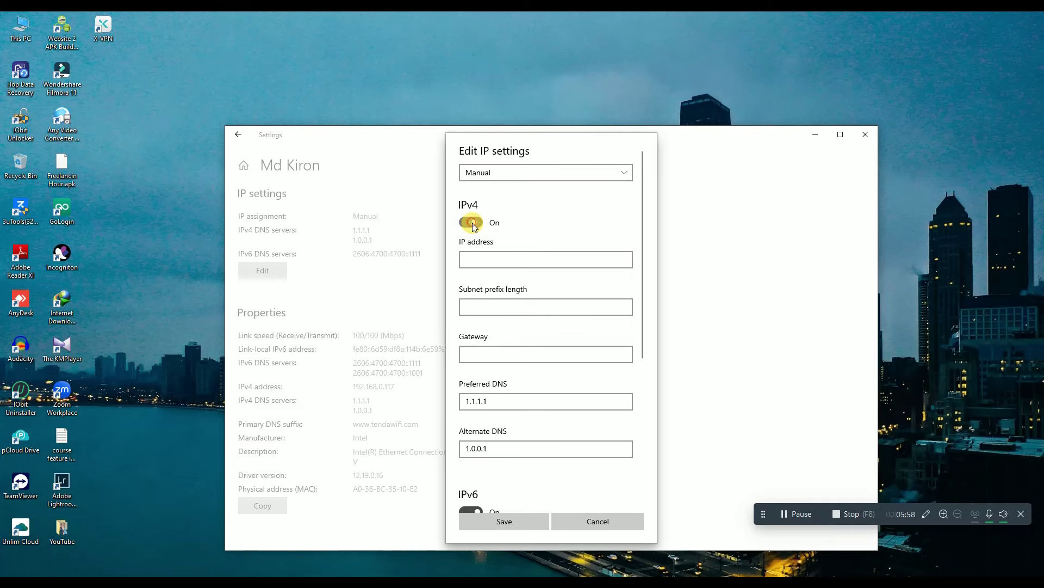
Compare the preferred IPv4 DNS server in the IP settings with the resolver address 1.1.1.1 on the Cloudflare page.
scroll(493, 261, "down", 4)
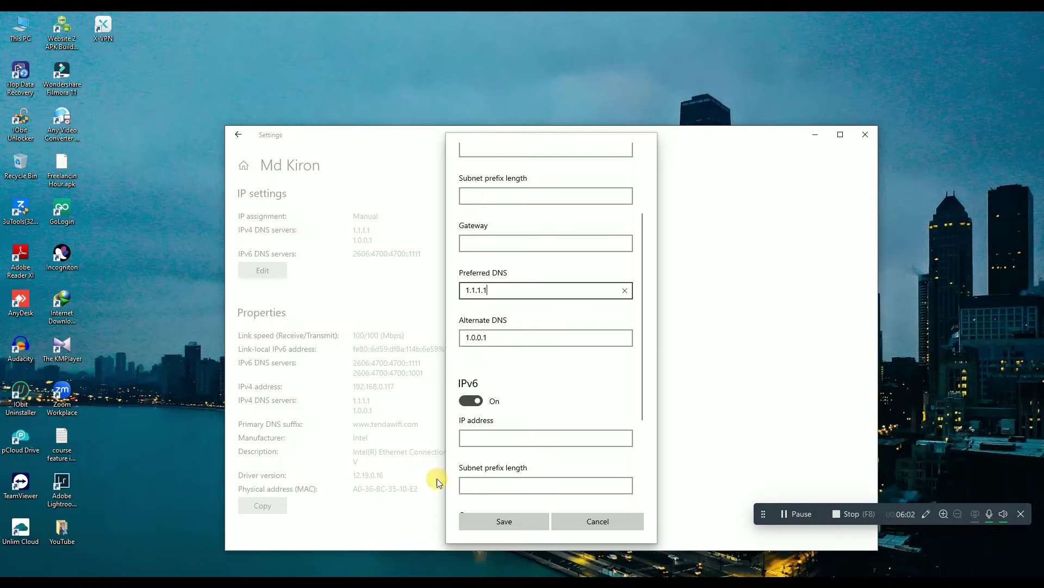
left_click(130, 575)
scroll(348, 343, "up", 5)
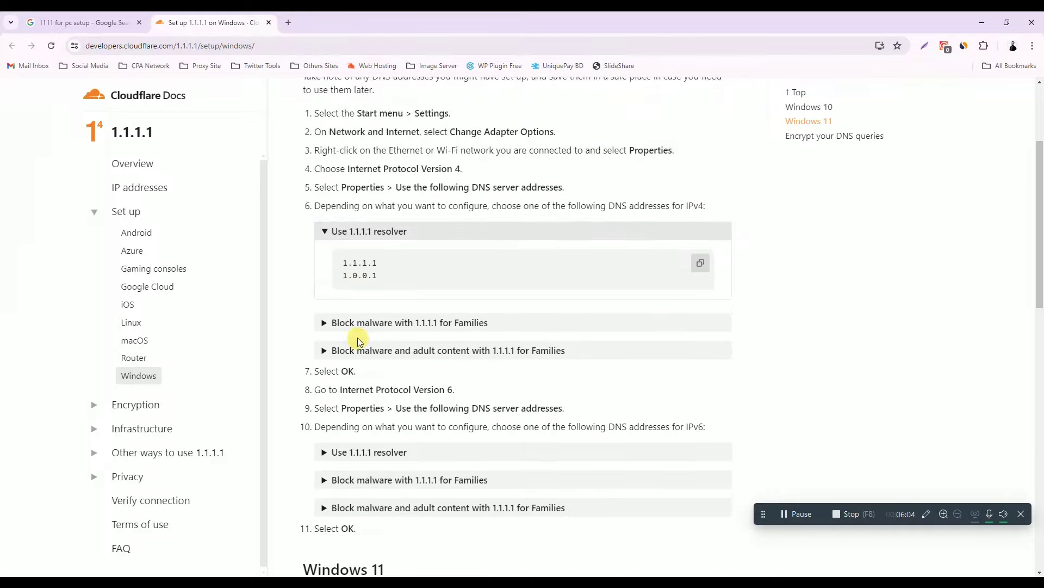
left_click_drag(390, 373, 329, 370)
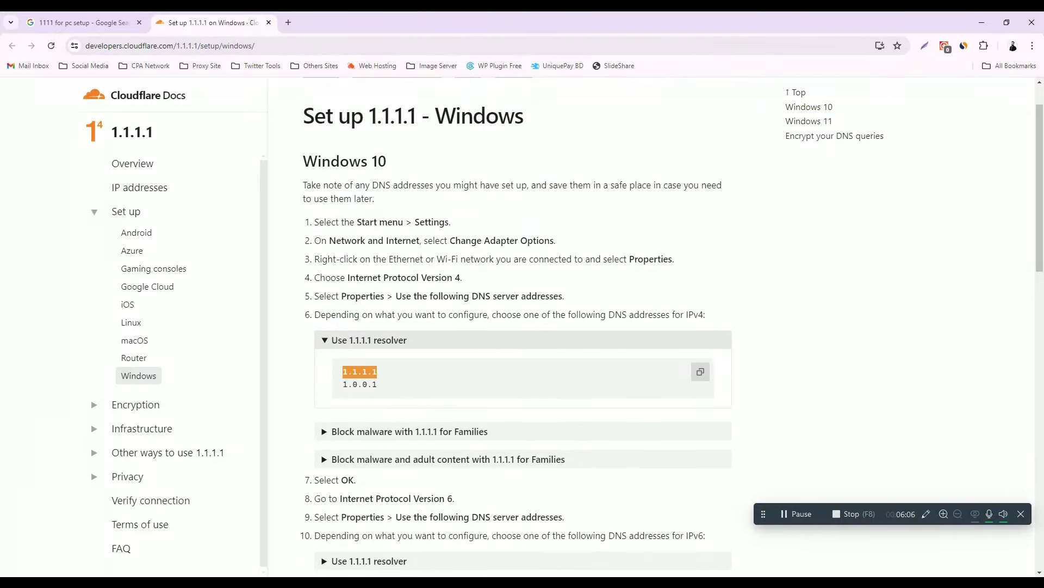
key("alt+Tab")
left_click(794, 237)
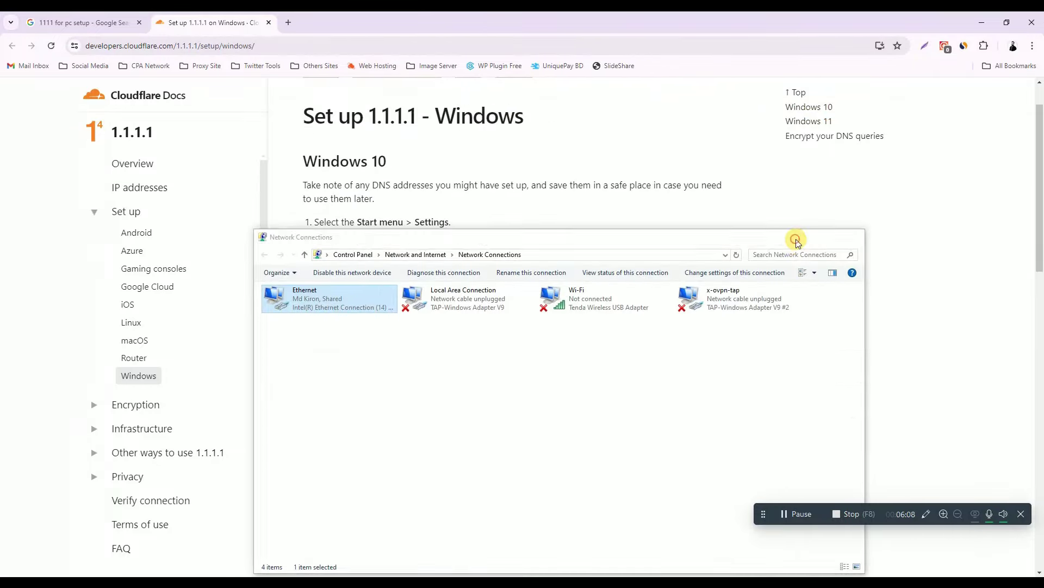
key("alt+Tab")
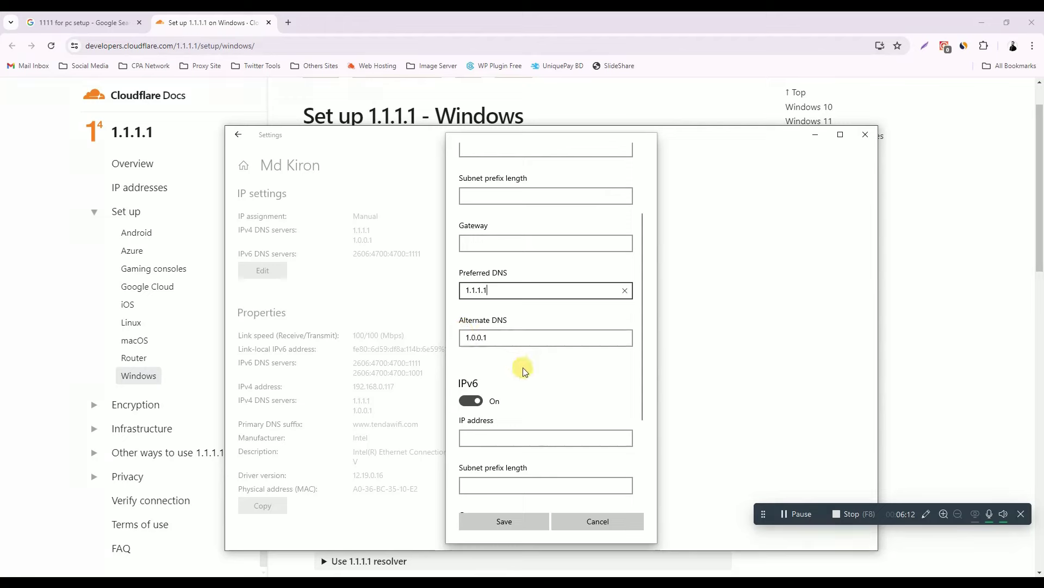
scroll(490, 337, "down", 2)
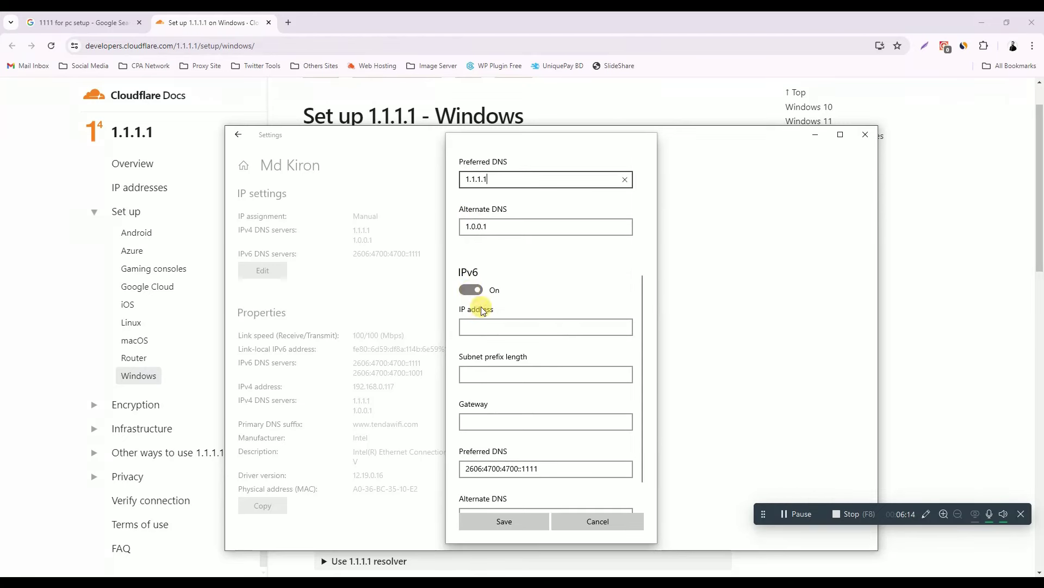
In the Cloudflare page's IPv6 instructions, expand the 1.1.1.1 resolver section and copy 2606:4700:4700::1111.
left_click(159, 573)
scroll(328, 409, "down", 5)
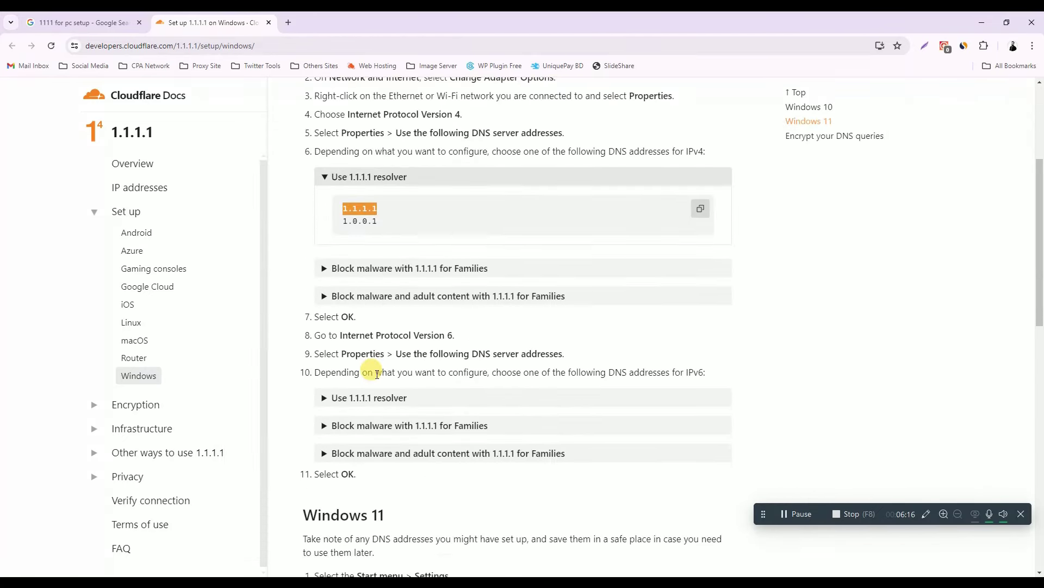
left_click(323, 289)
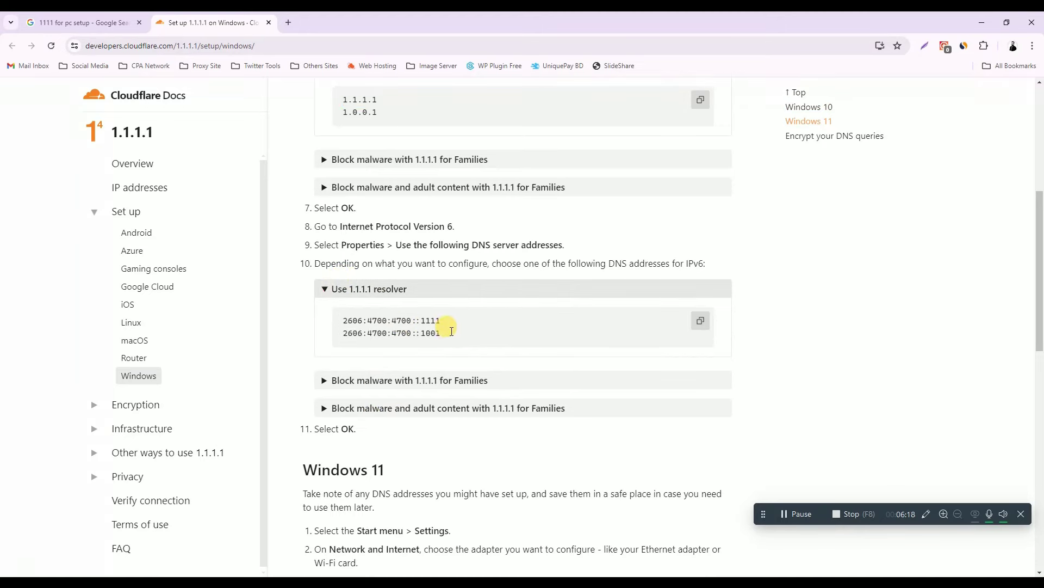
left_click_drag(442, 320, 338, 321)
right_click(369, 320)
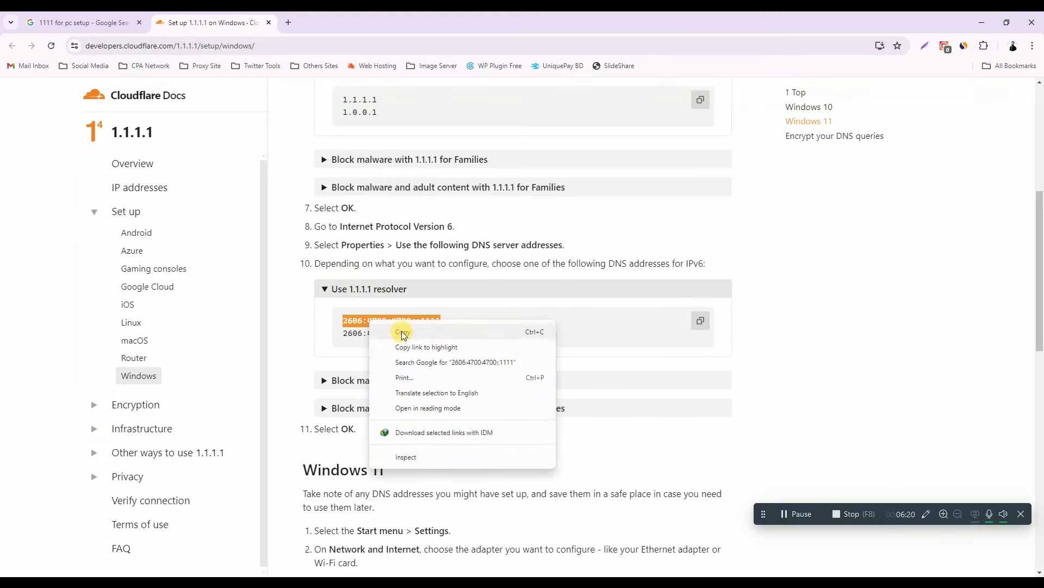
left_click(390, 329)
Return to the IP settings and check the preferred IPv6 DNS server against the copied address.
left_click(726, 575)
scroll(587, 399, "down", 1)
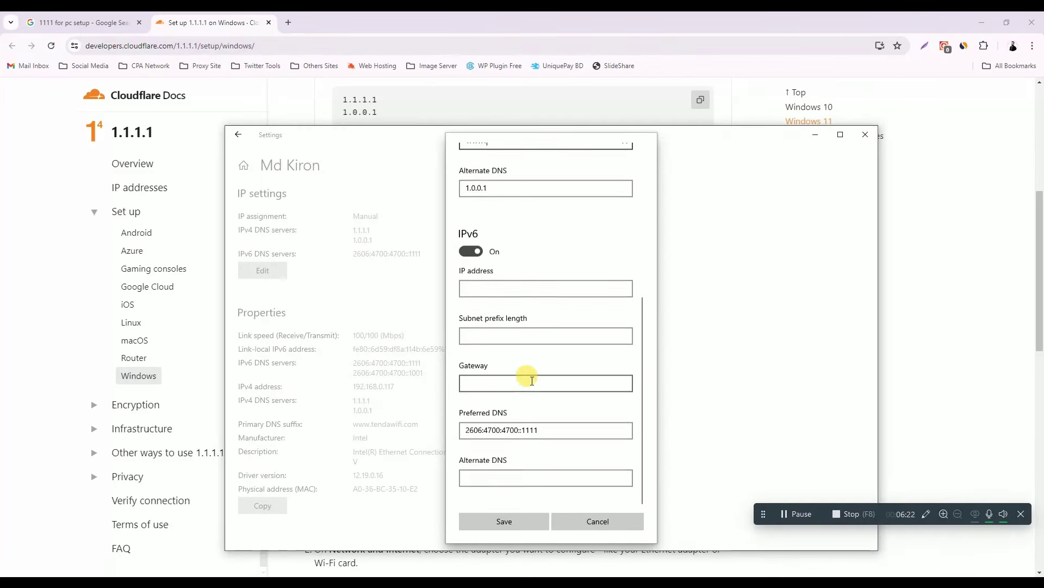
left_click(533, 430)
left_click_drag(536, 430, 463, 430)
Set the alternate IPv6 DNS server to 2606:4700:4700::1001, copied from the Cloudflare page, and save the IP settings.
left_click(471, 477)
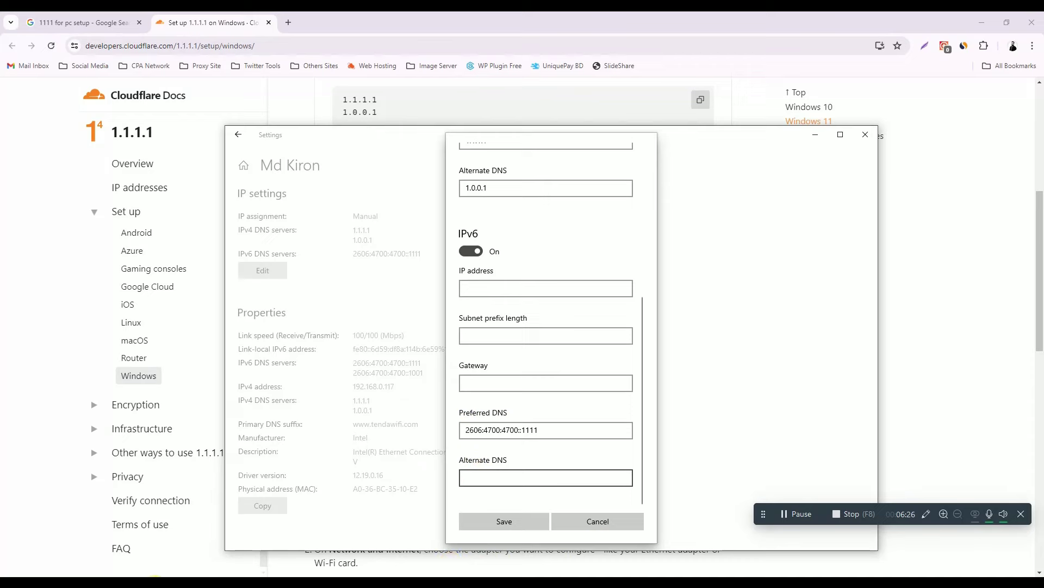
key("alt+Tab")
left_click_drag(442, 333, 345, 329)
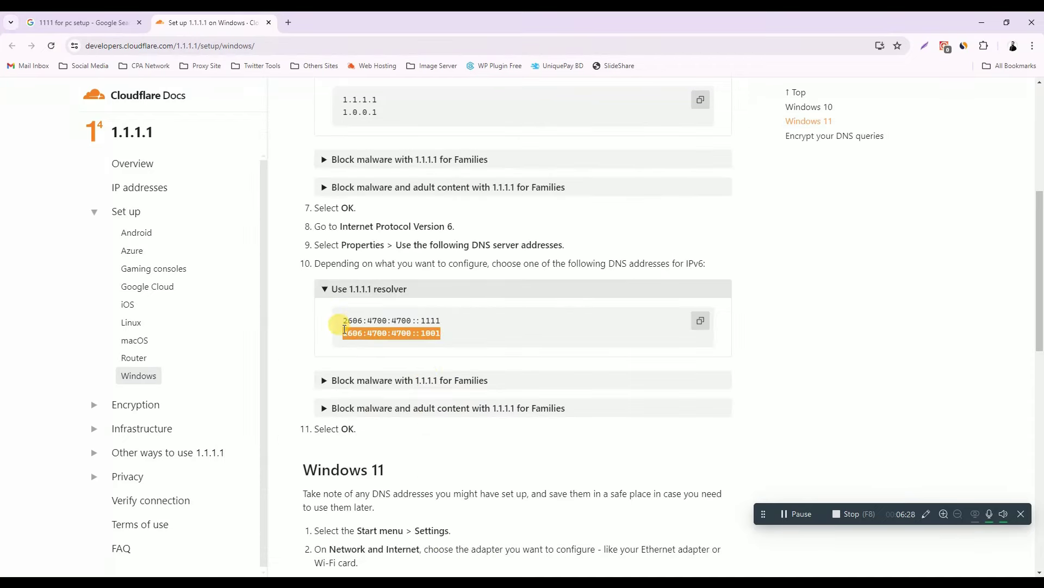
right_click(348, 333)
left_click(381, 344)
key("alt+Tab")
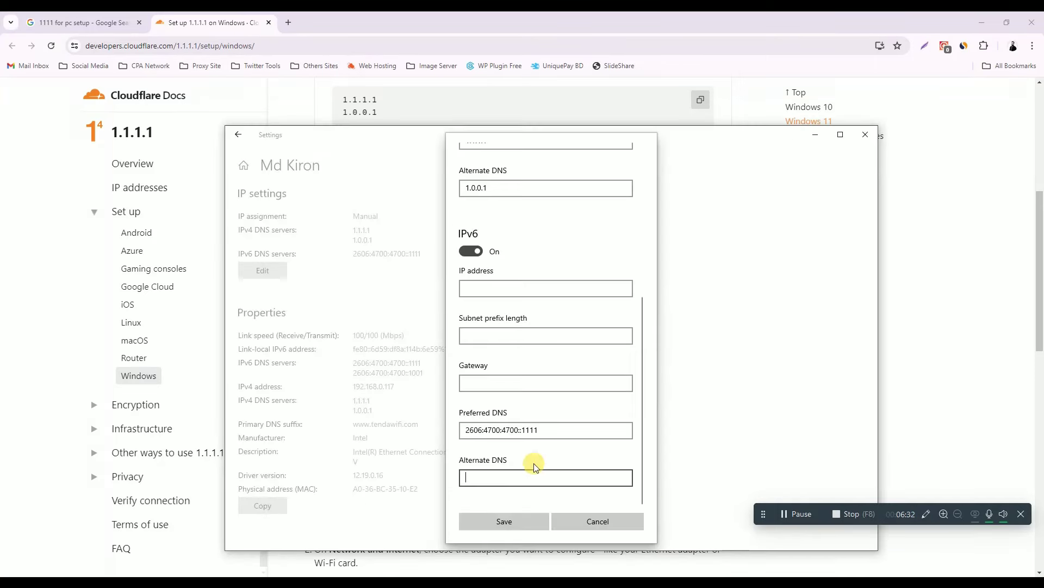
right_click(503, 477)
left_click(532, 482)
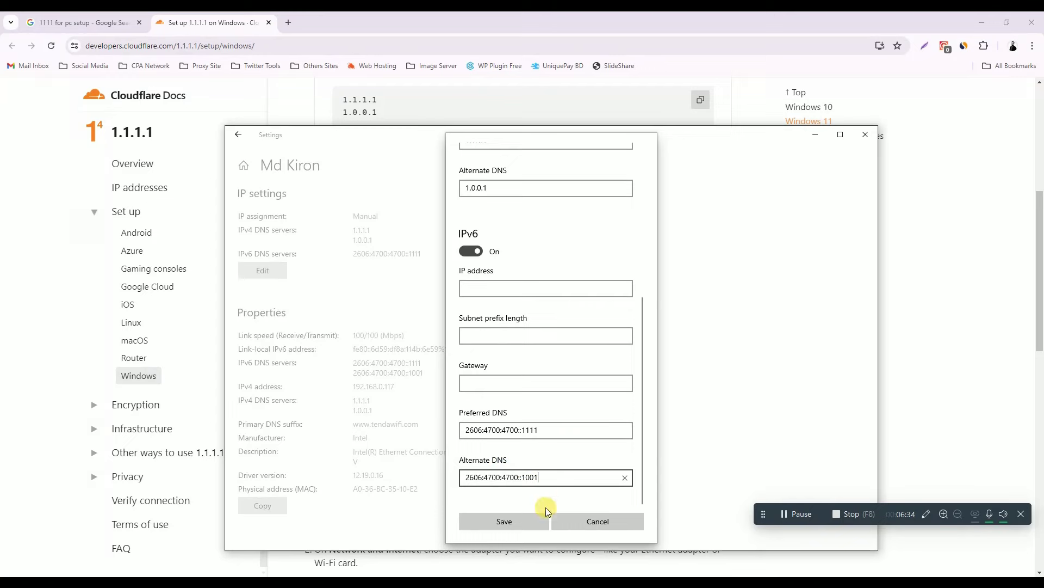
left_click(505, 521)
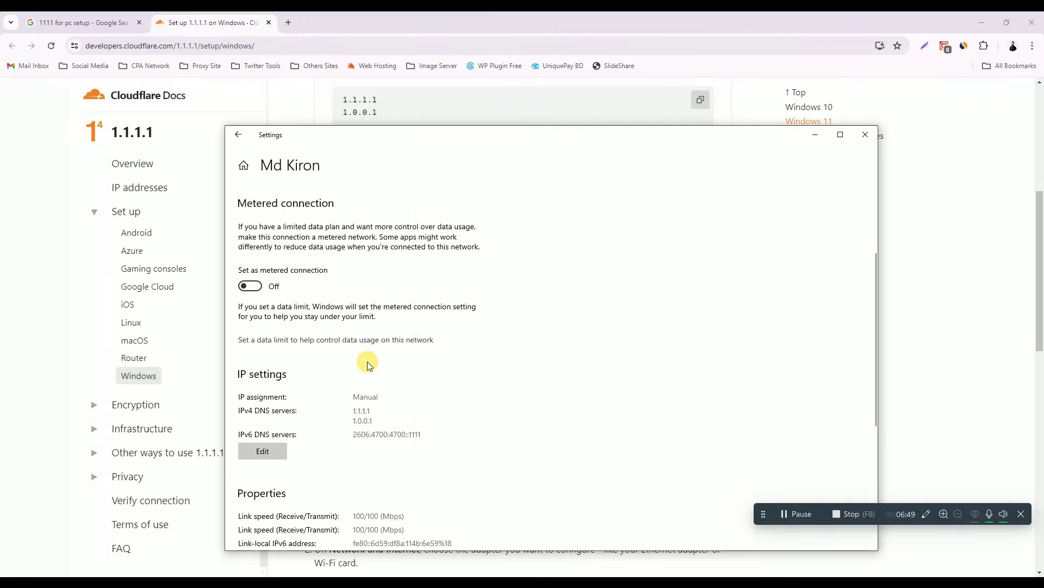
Examine the IPv4 and IPv6 DNS servers listed in the Ethernet connection's properties.
scroll(370, 366, "down", 5)
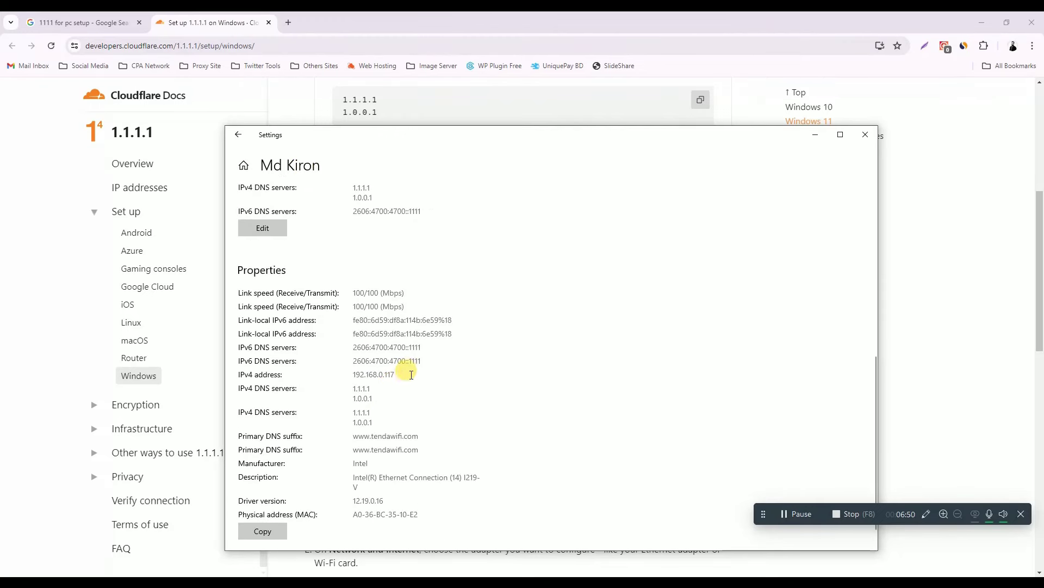
scroll(416, 365, "down", 1)
left_click_drag(375, 363, 341, 365)
left_click_drag(381, 397, 353, 397)
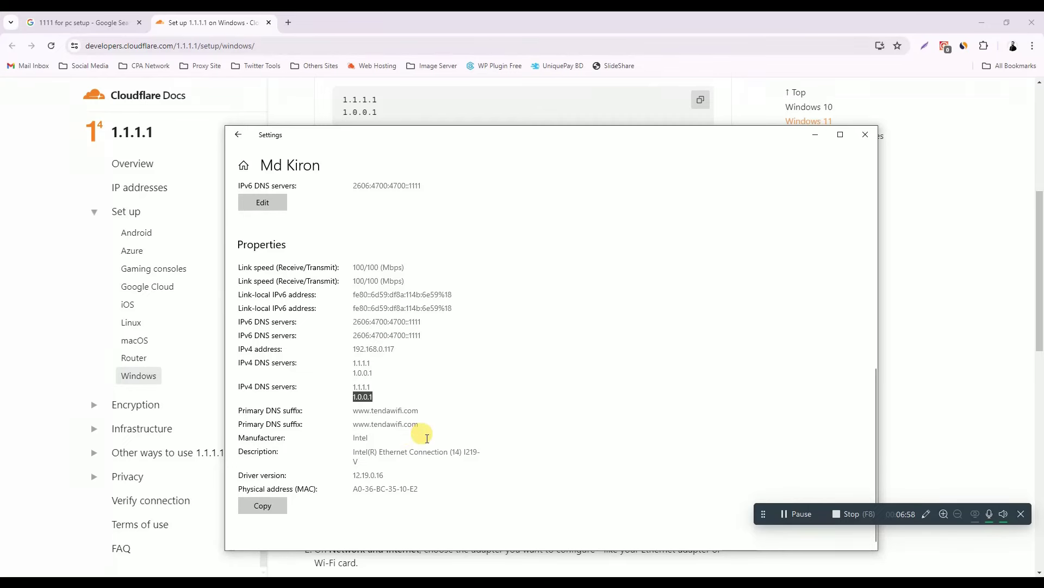
Close the network settings window, return to the start of the Cloudflare Windows instructions, and open a new browser tab.
scroll(804, 229, "up", 4)
left_click(865, 136)
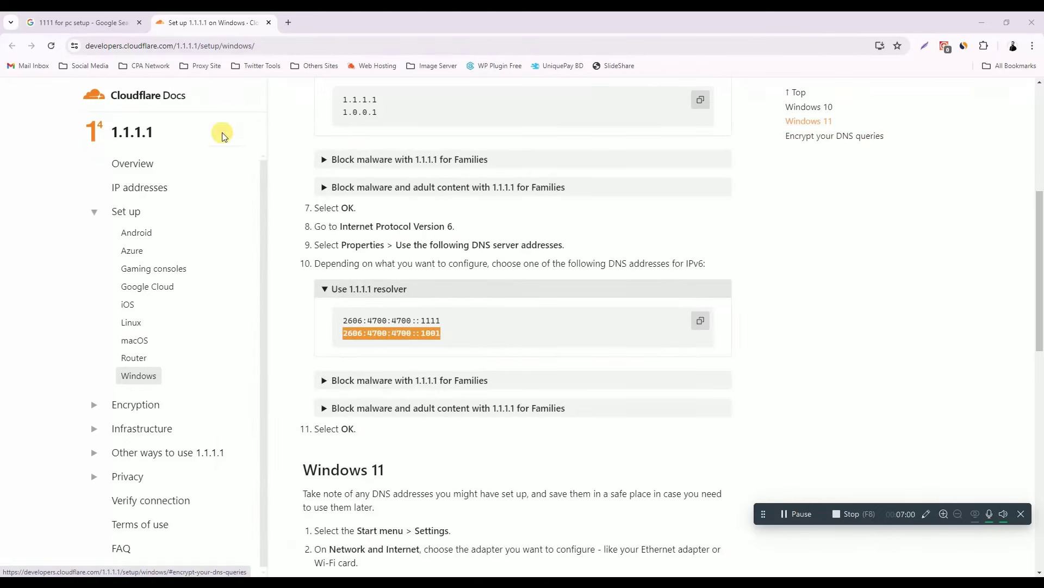
scroll(495, 297, "up", 3)
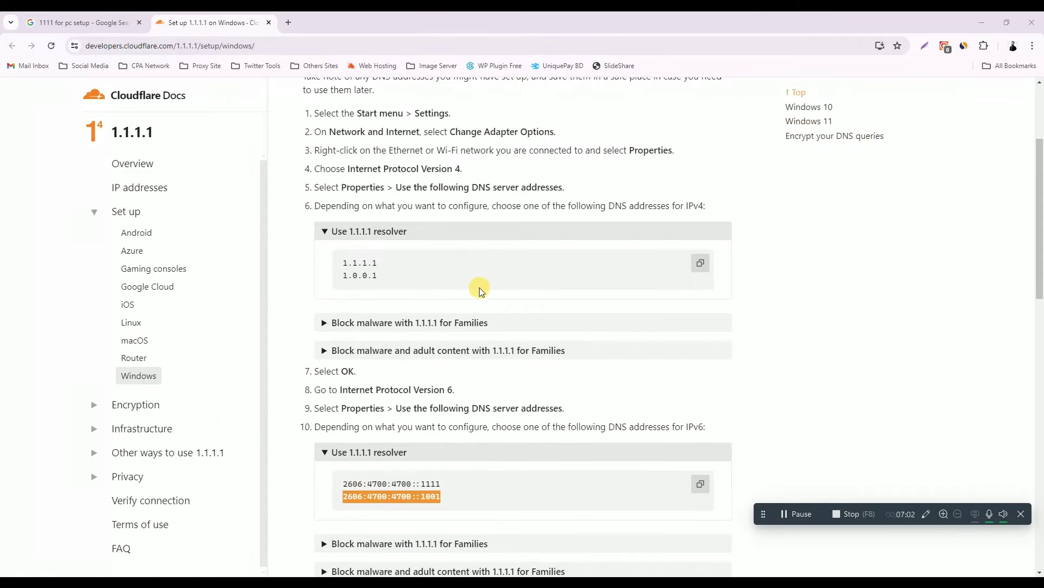
scroll(479, 287, "up", 3)
left_click(284, 22)
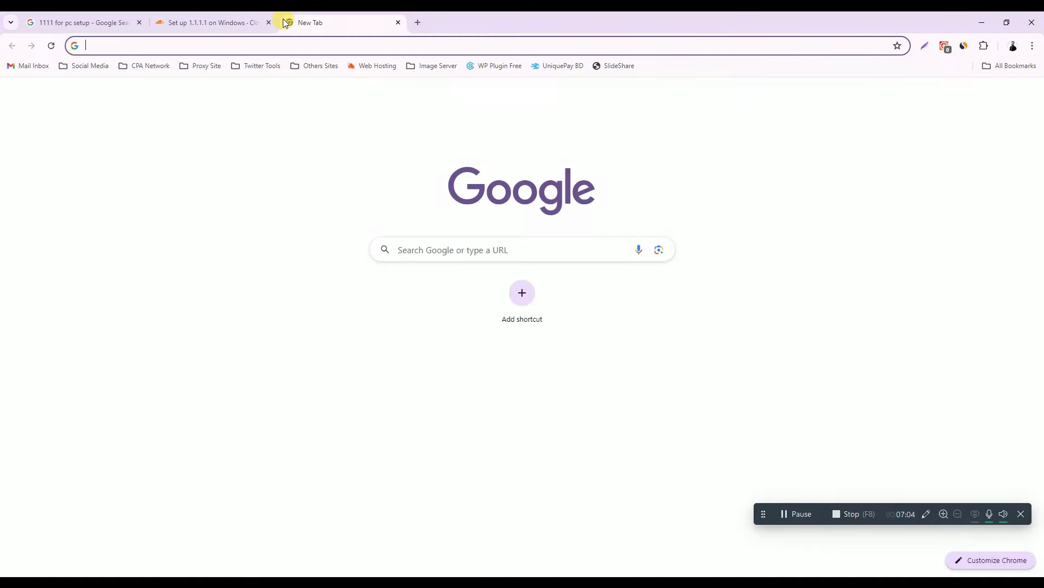
left_click(982, 22)
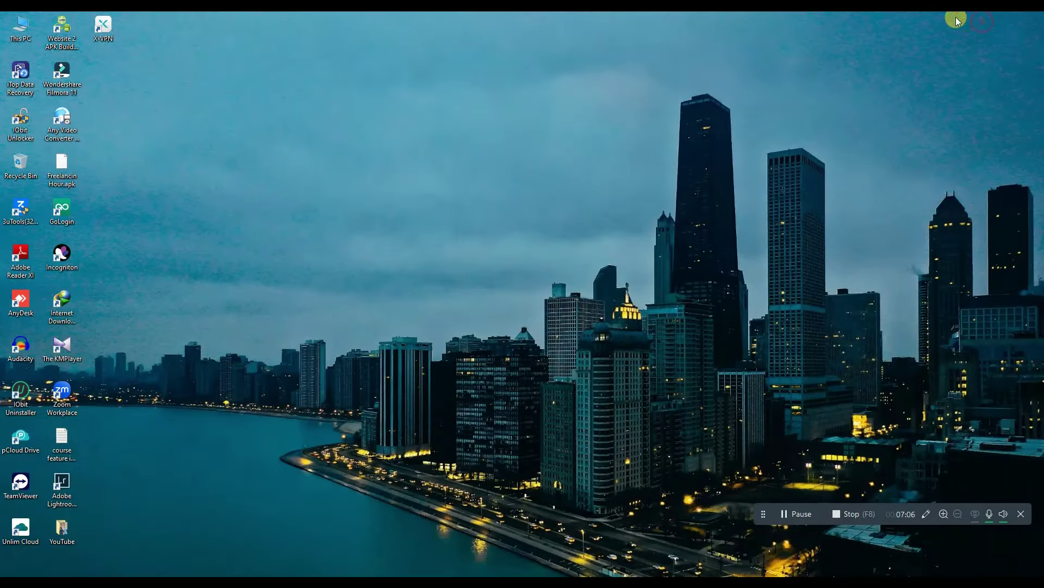
right_click(498, 80)
left_click(447, 107)
left_click(171, 568)
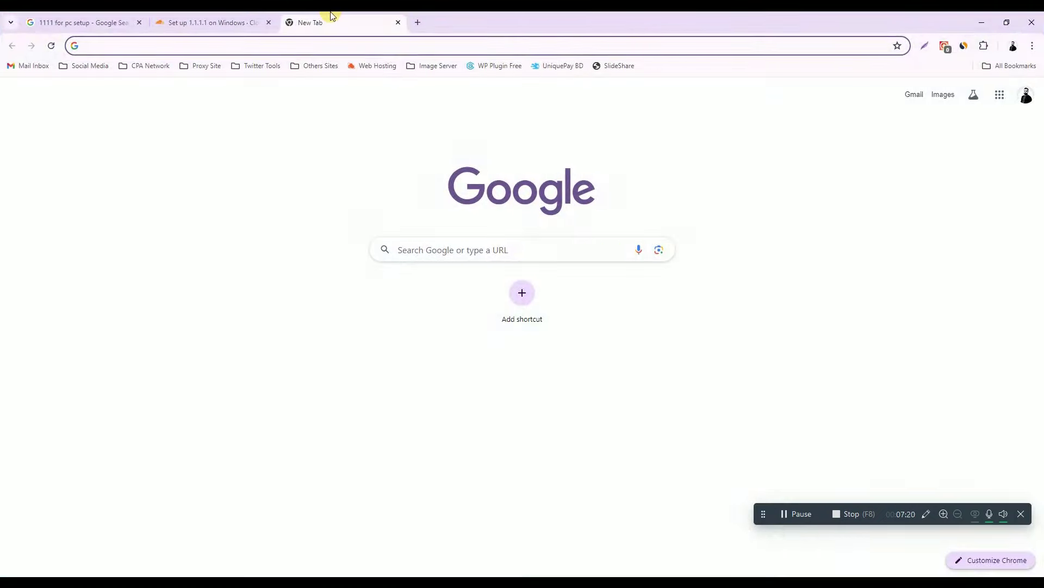
Search Google for "any video converter" and follow the Any Video Converter Free result.
left_click(318, 41)
type("any")
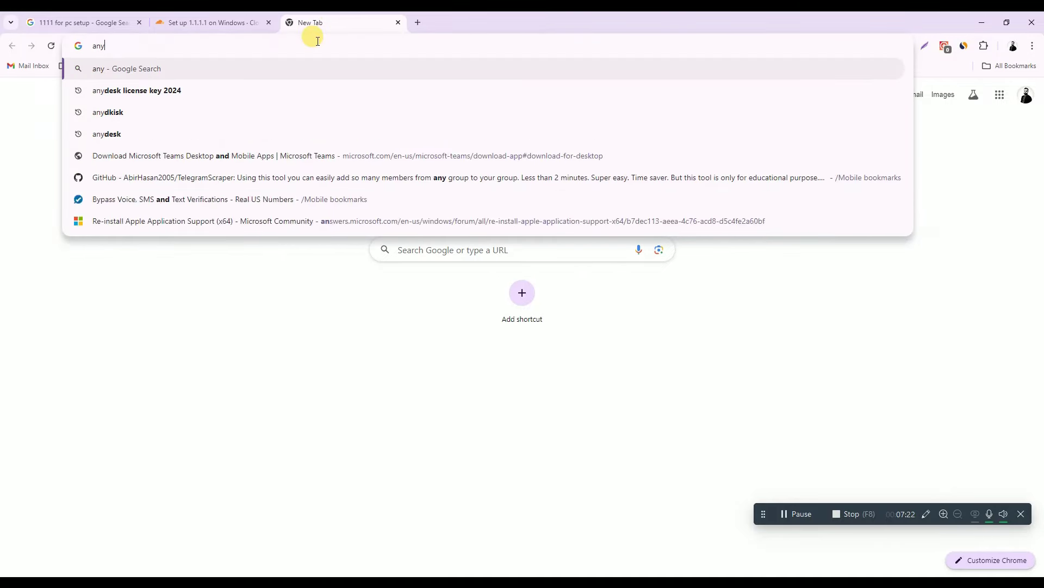
type(" video conver")
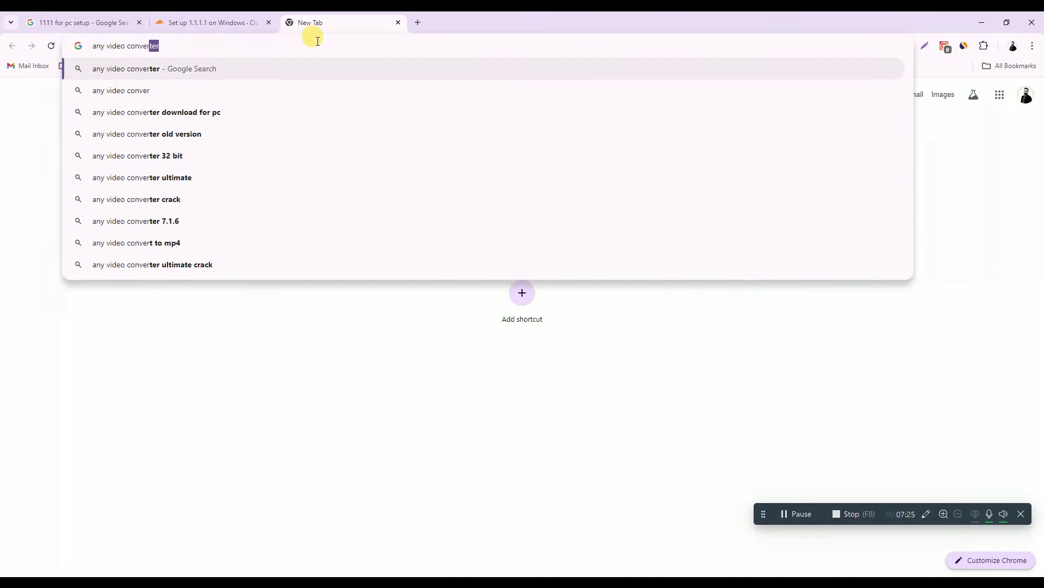
key("Return")
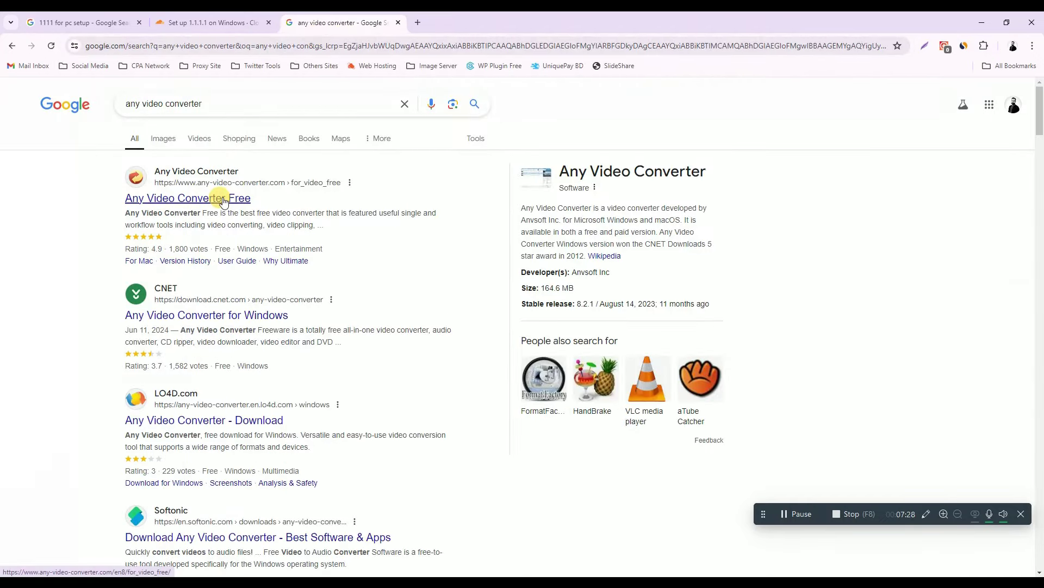
left_click(223, 201)
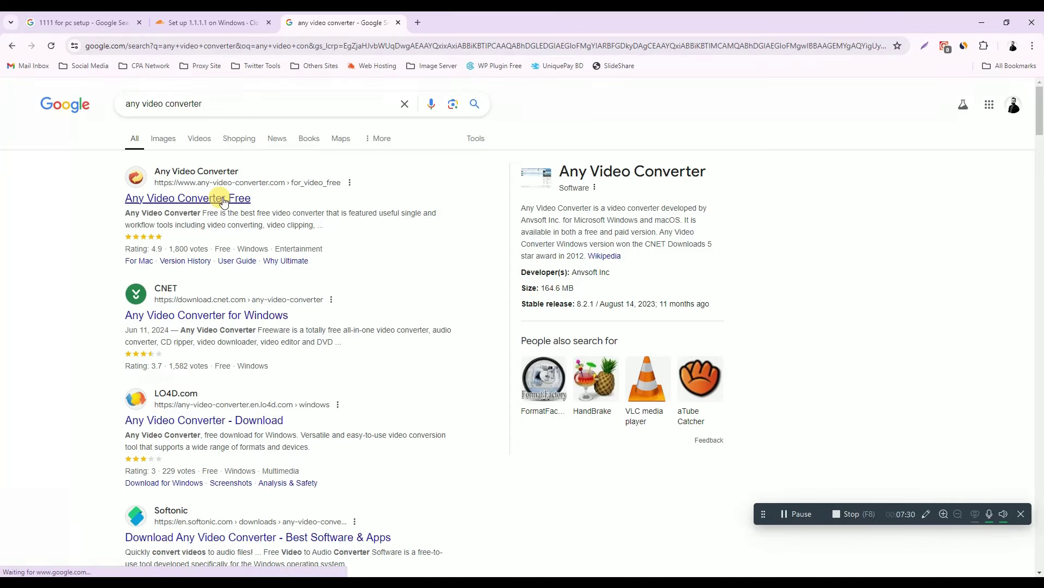
In another new browser tab, search Google for "getintopc".
left_click(418, 23)
left_click(377, 44)
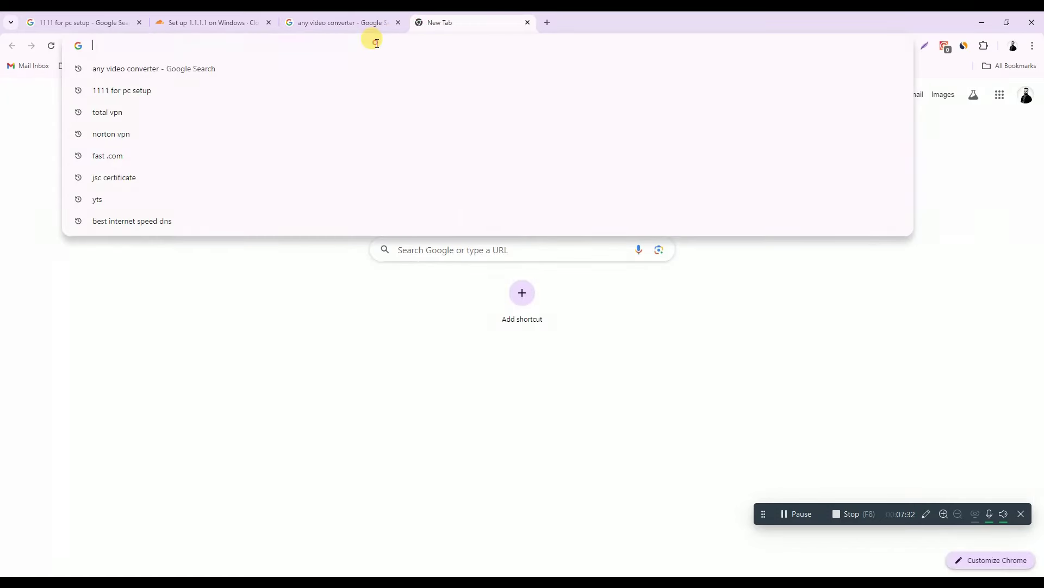
type("getin")
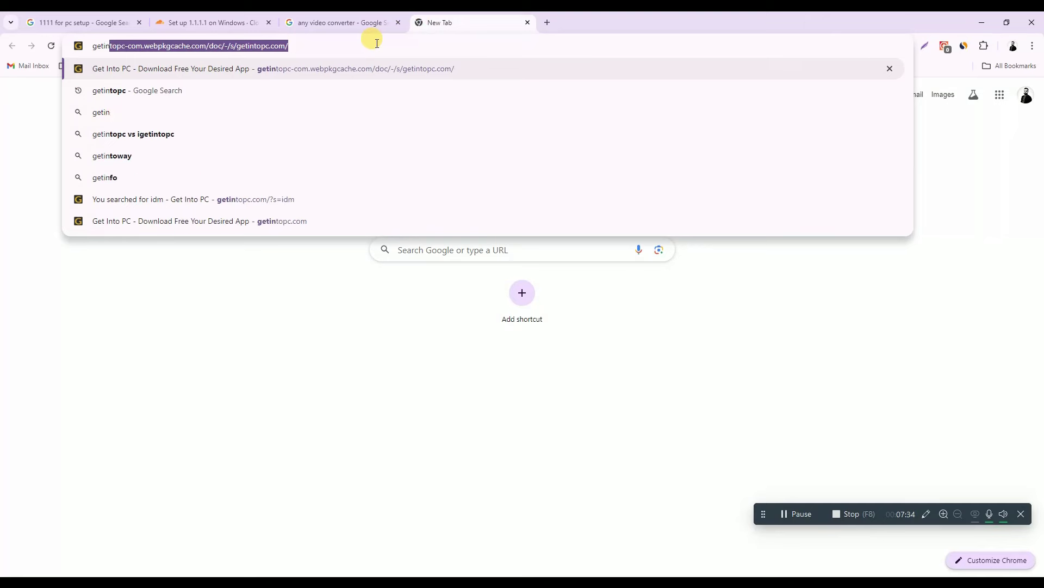
type("topc")
key("Delete")
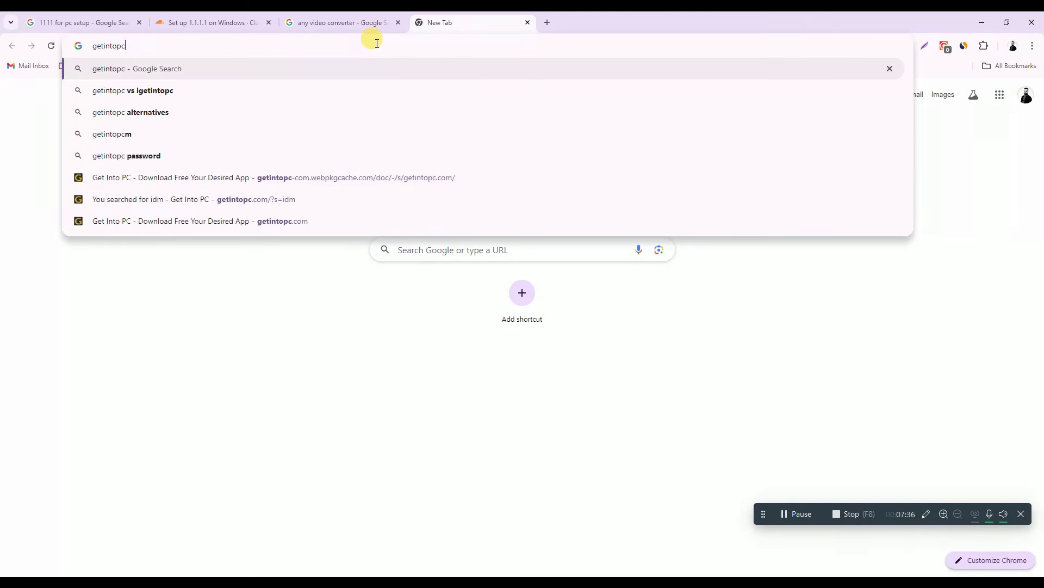
key("Return")
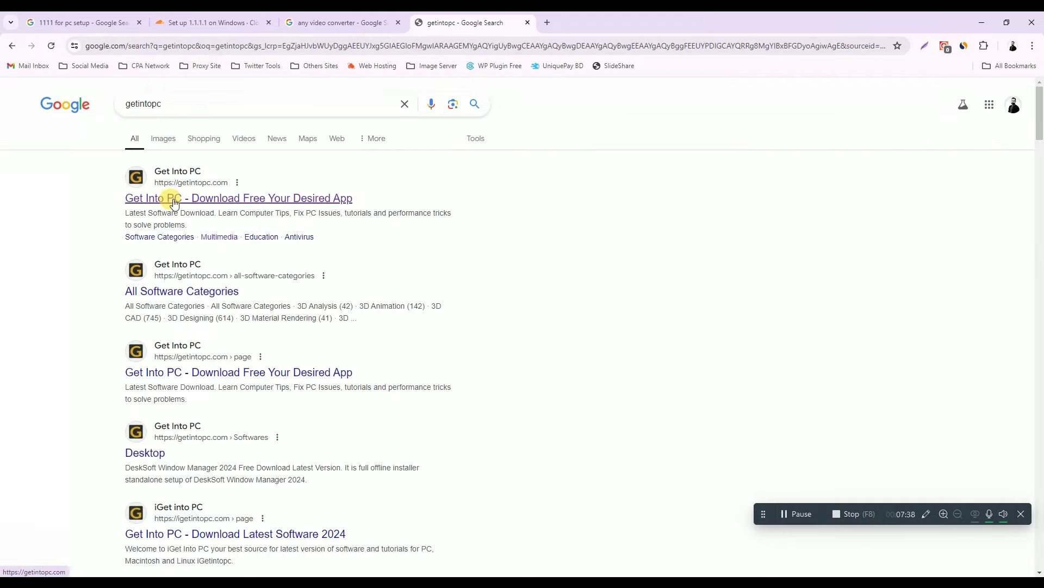
Open the Get Into PC site from the results and search it for "any video converter".
left_click(173, 199)
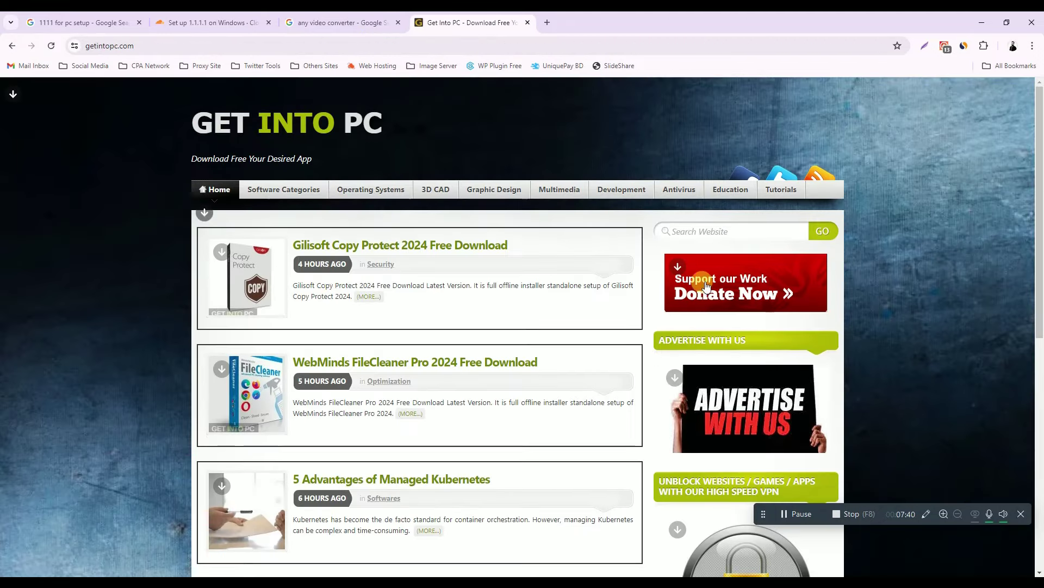
left_click(701, 234)
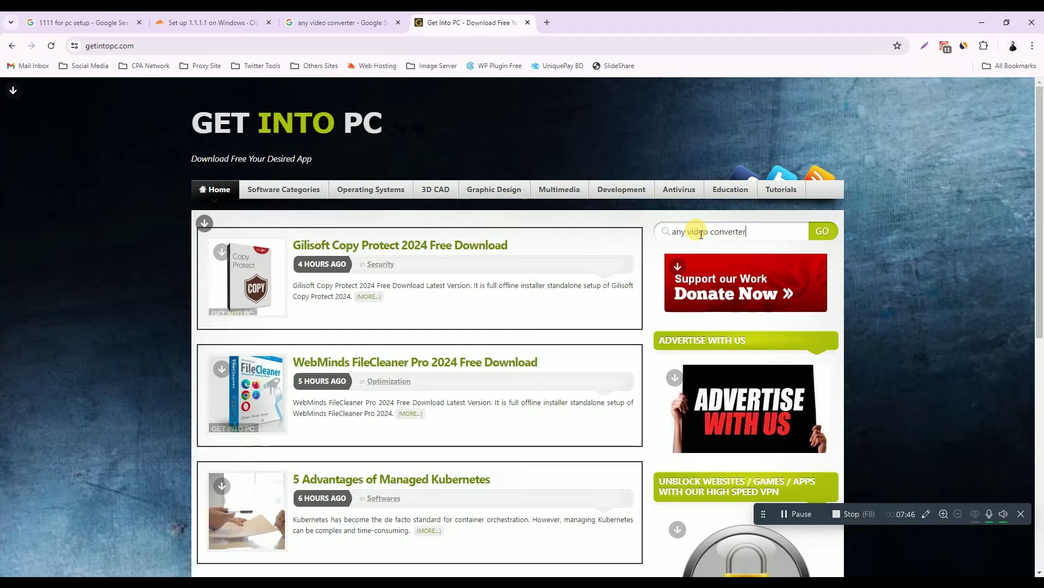
key("Return")
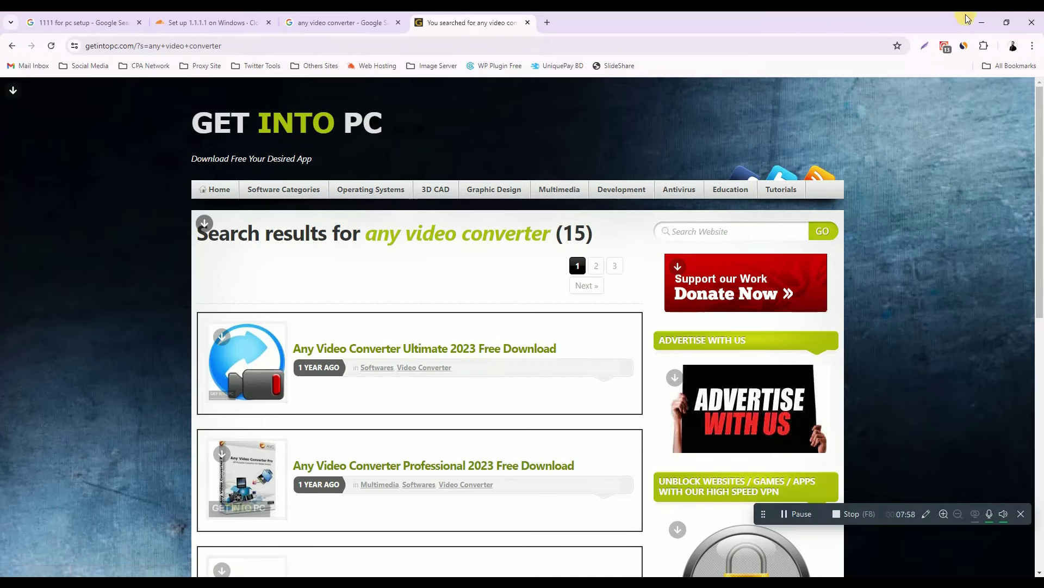
Minimise the browser and launch Any Video Converter Professional from the desktop.
left_click(982, 22)
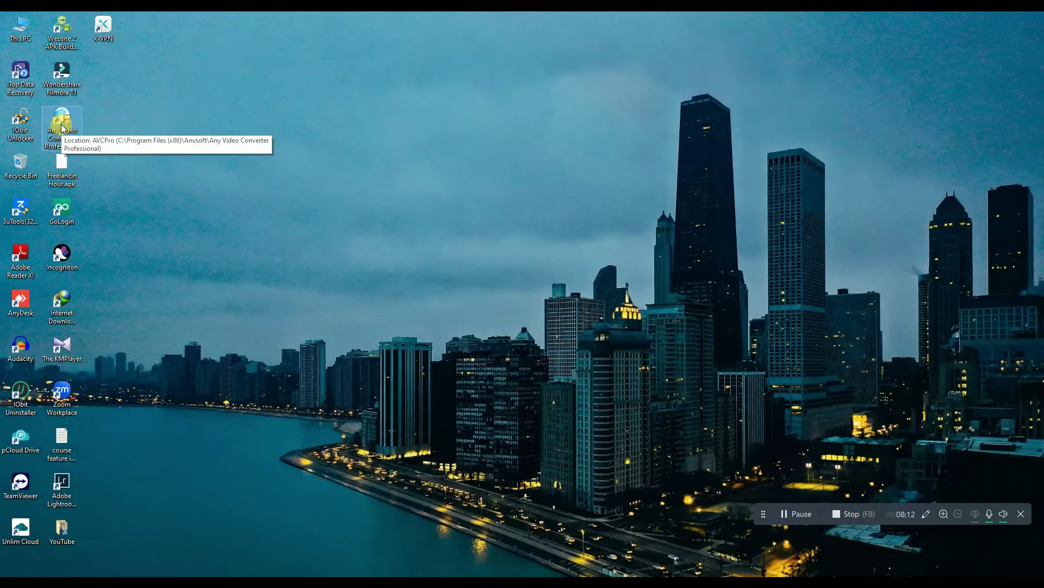
double_click(63, 129)
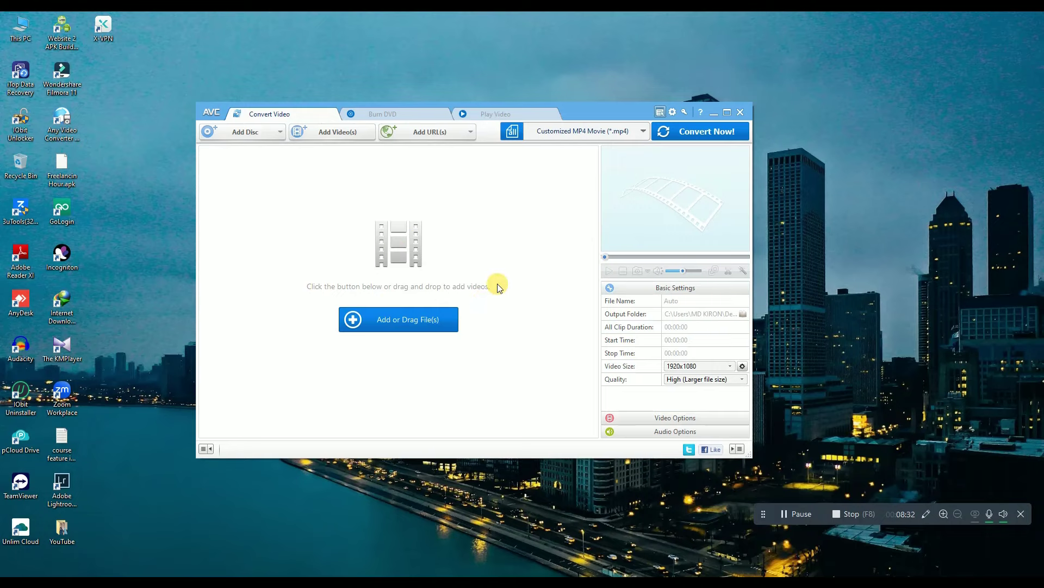
Copy IMG_9400.MP4 from the Multimedia folder on drive G: to the desktop, and close the File Explorer window.
double_click(15, 33)
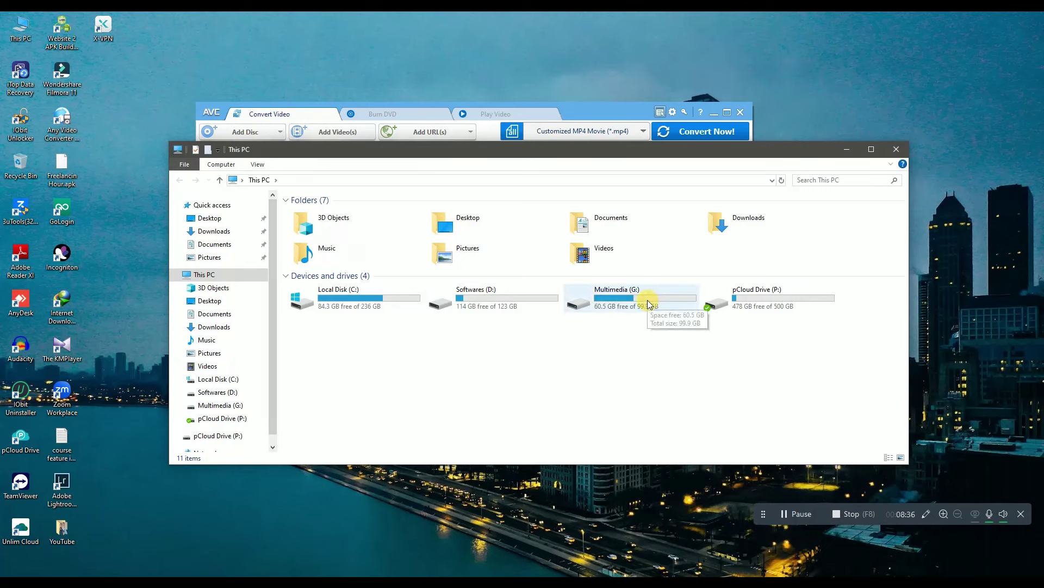
double_click(649, 304)
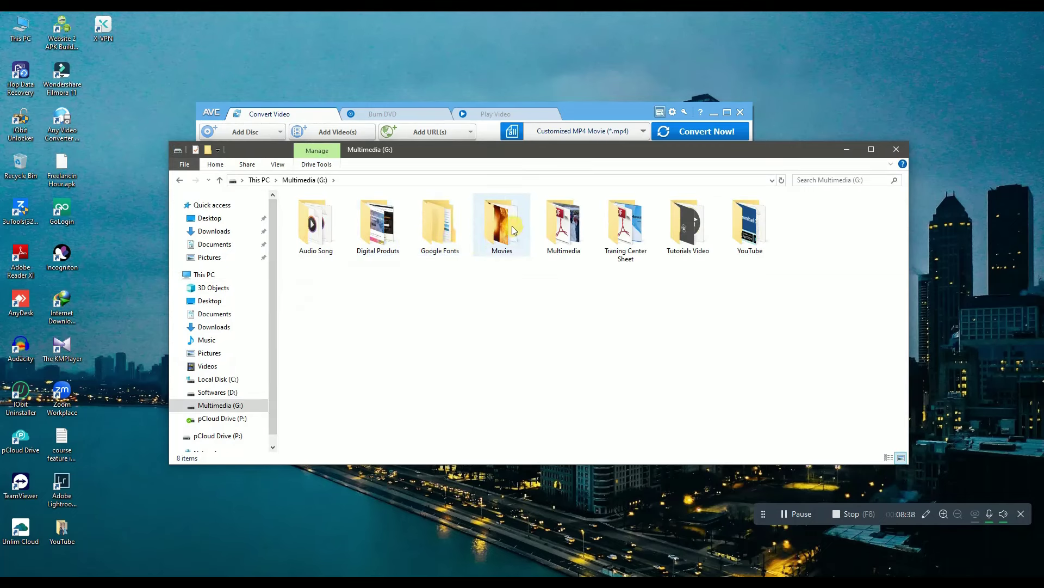
double_click(547, 227)
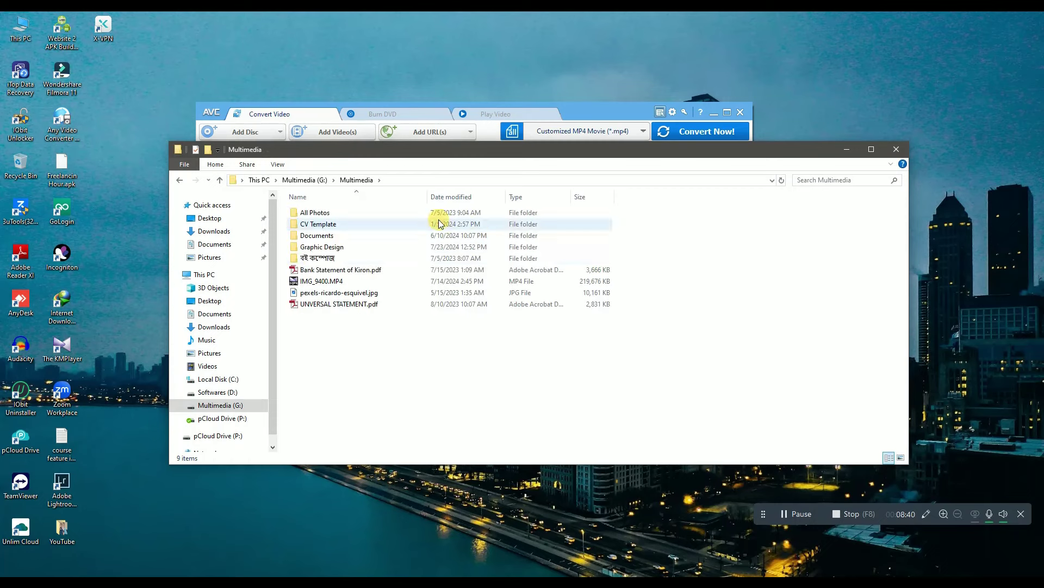
left_click(312, 282)
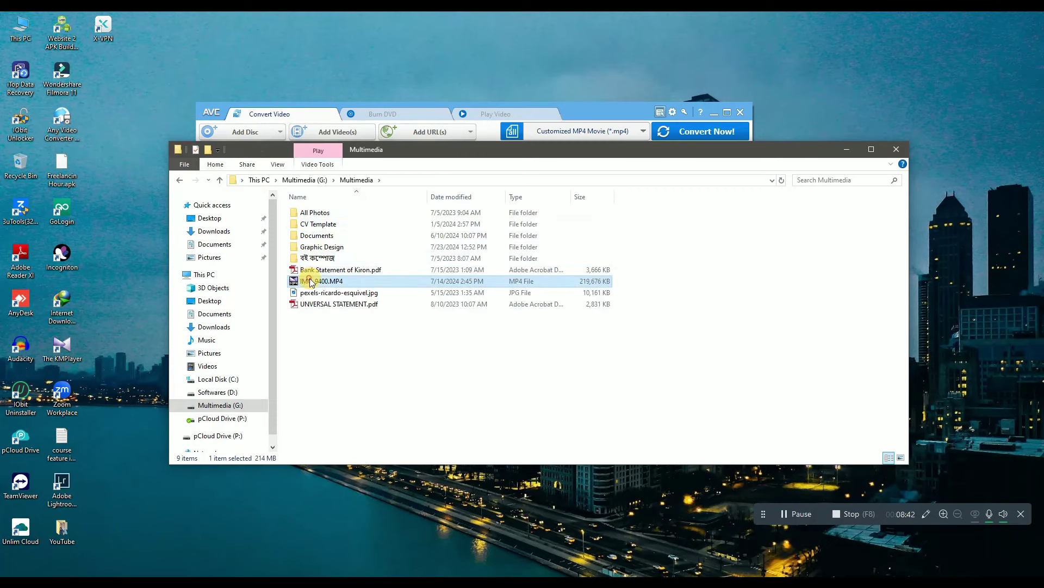
right_click(309, 279)
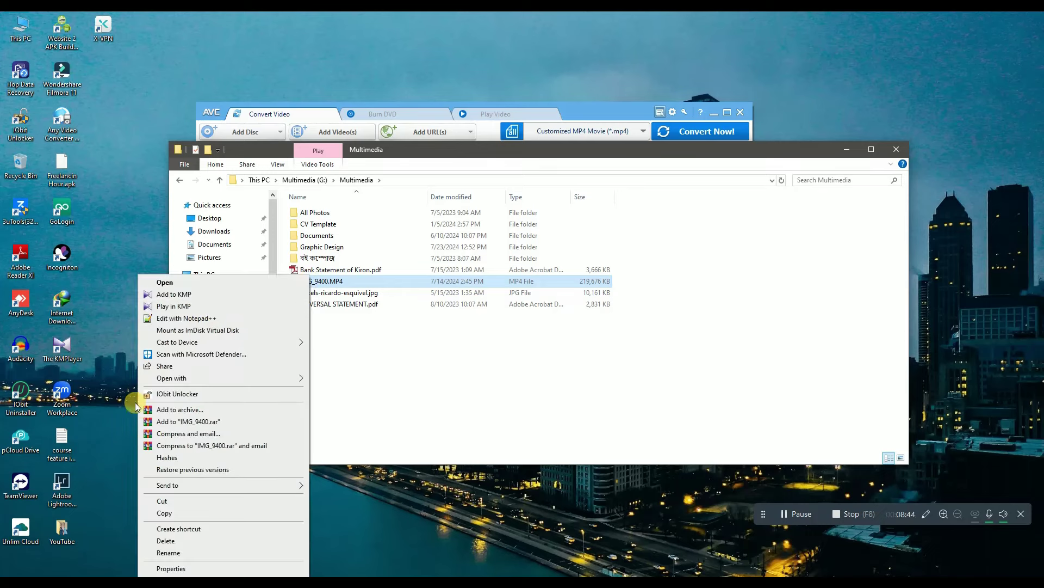
left_click(164, 512)
right_click(123, 192)
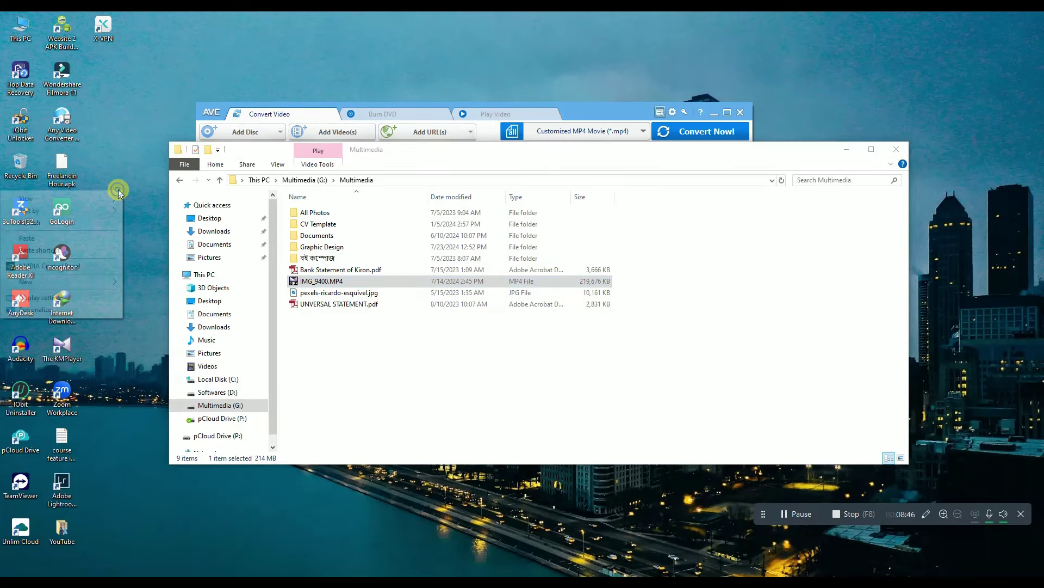
left_click(29, 238)
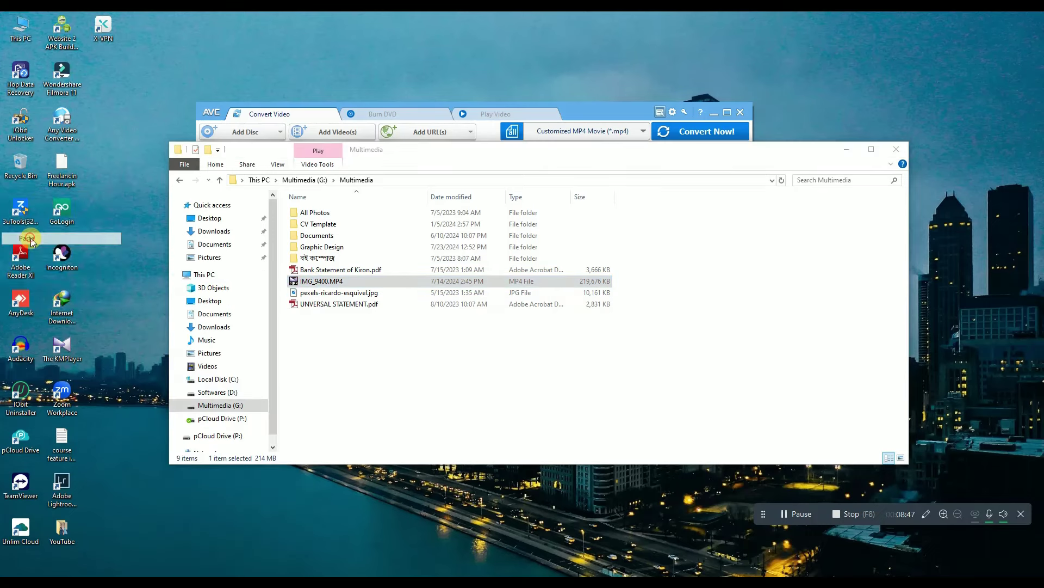
left_click(897, 150)
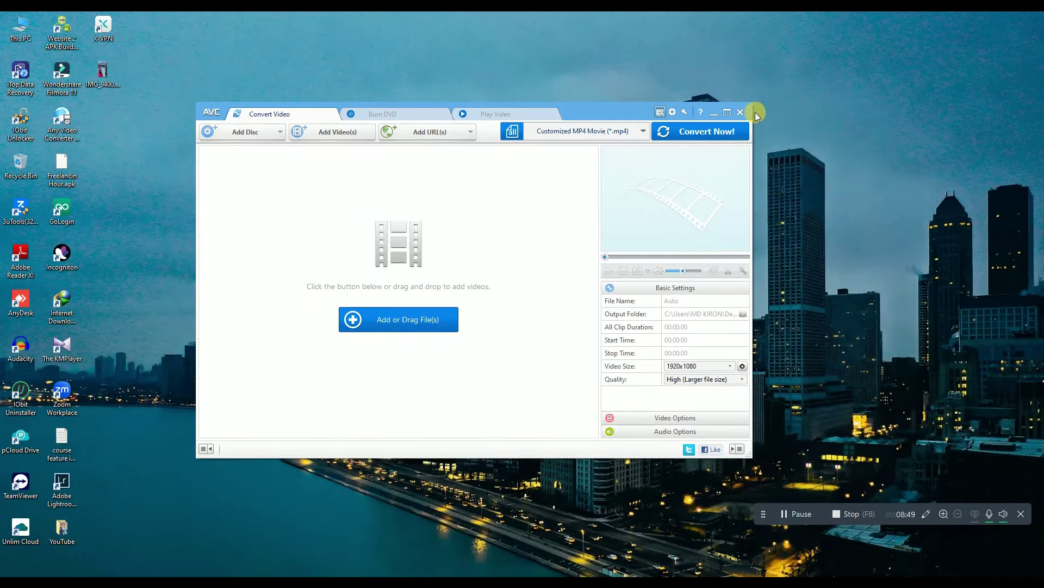
Examine the detailed properties of IMG_9400.MP4 on the desktop, including frame dimensions, frame rate and file size.
left_click(99, 71)
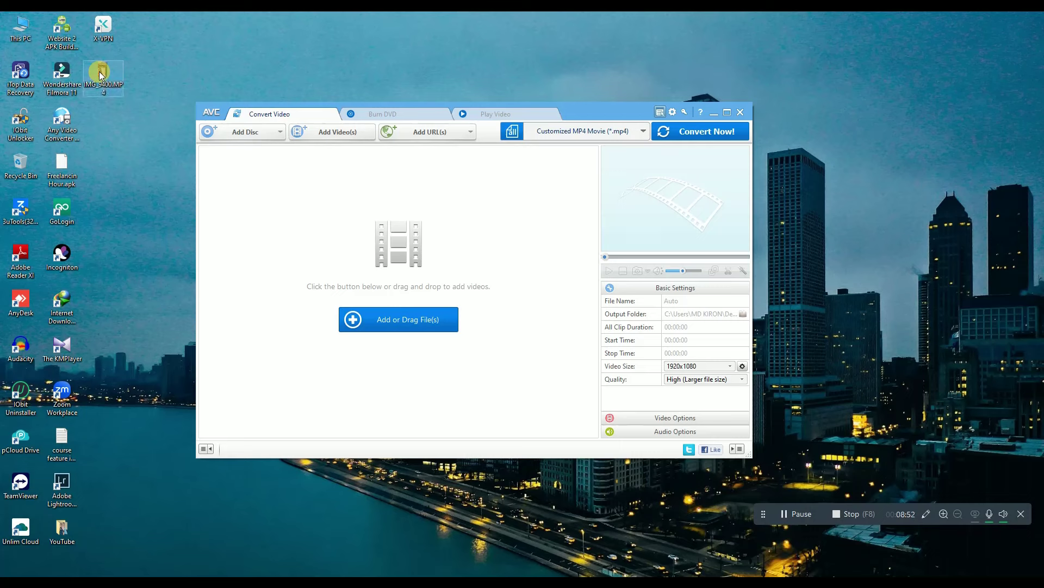
right_click(99, 71)
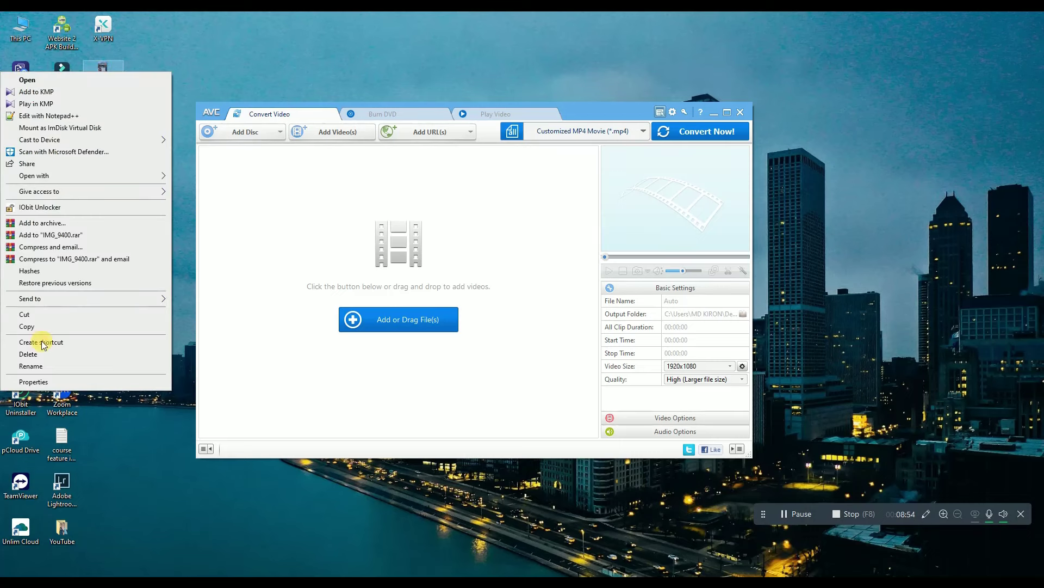
left_click(39, 383)
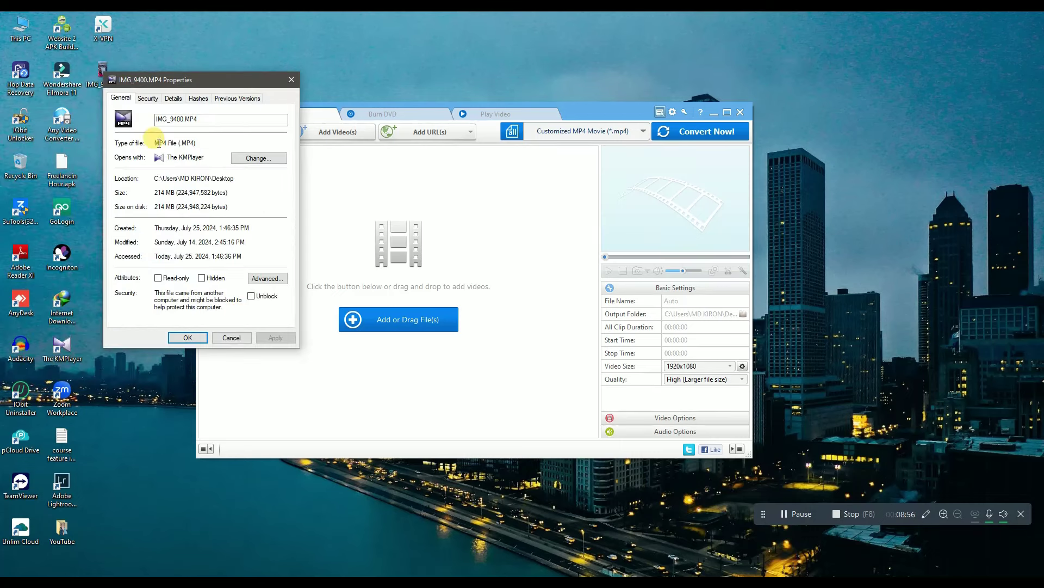
left_click(171, 99)
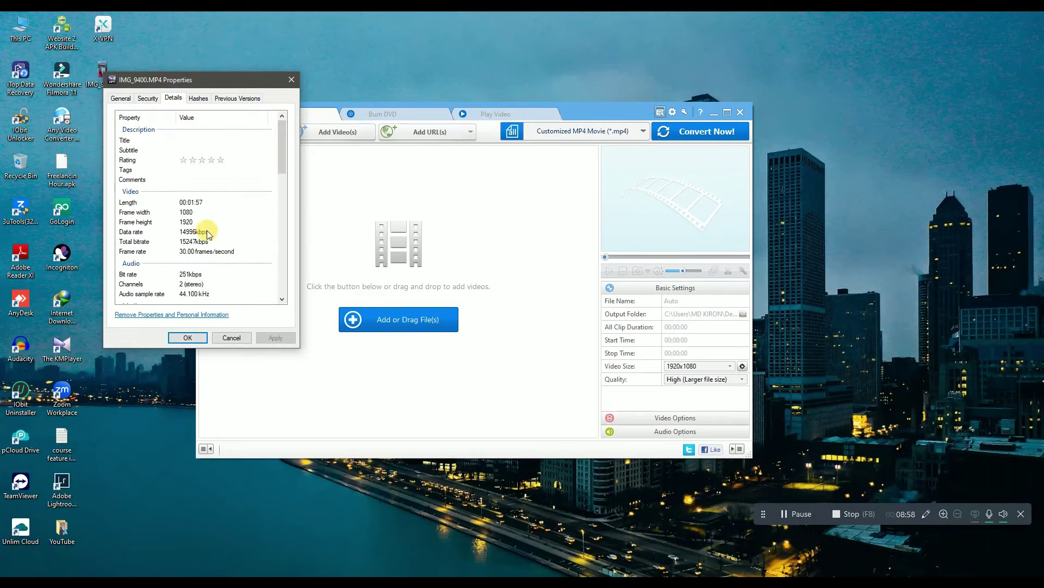
scroll(209, 280, "down", 1)
scroll(211, 275, "down", 8)
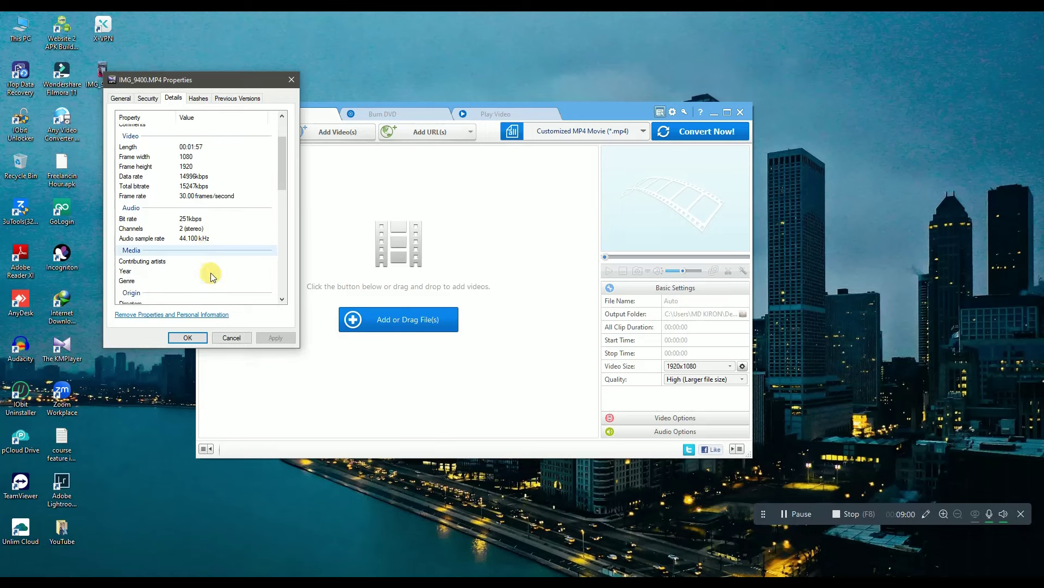
left_click(207, 251)
left_click(190, 223)
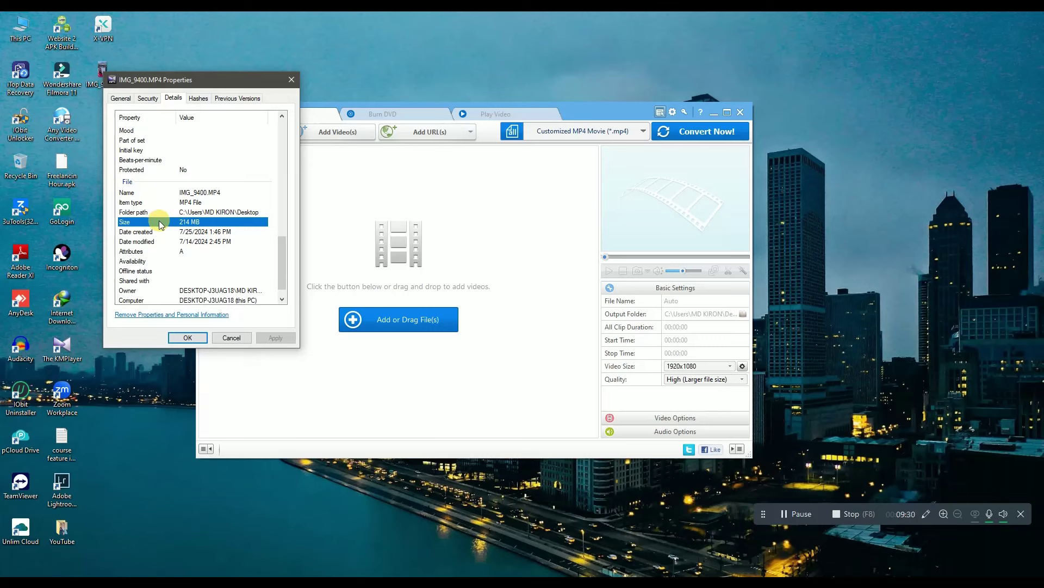
left_click(188, 337)
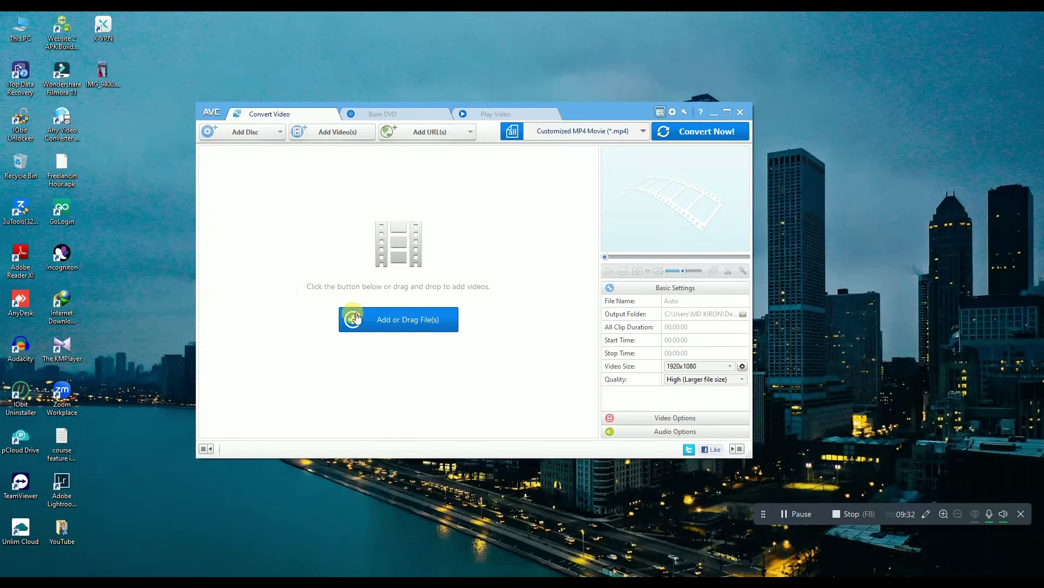
Add the video IMG_9400.MP4 from the desktop to the conversion list.
left_click(335, 135)
left_click(227, 188)
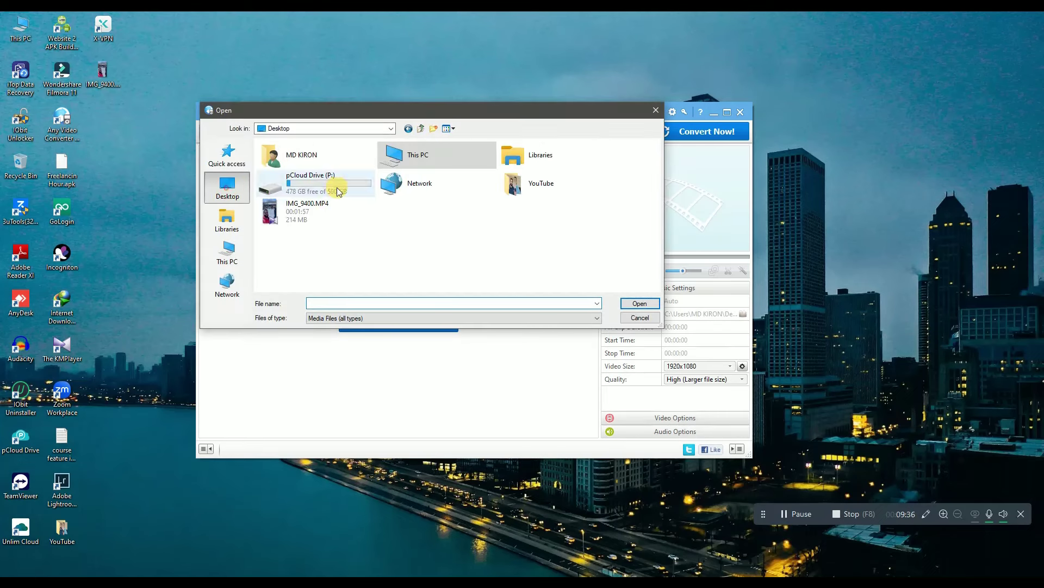
left_click(298, 209)
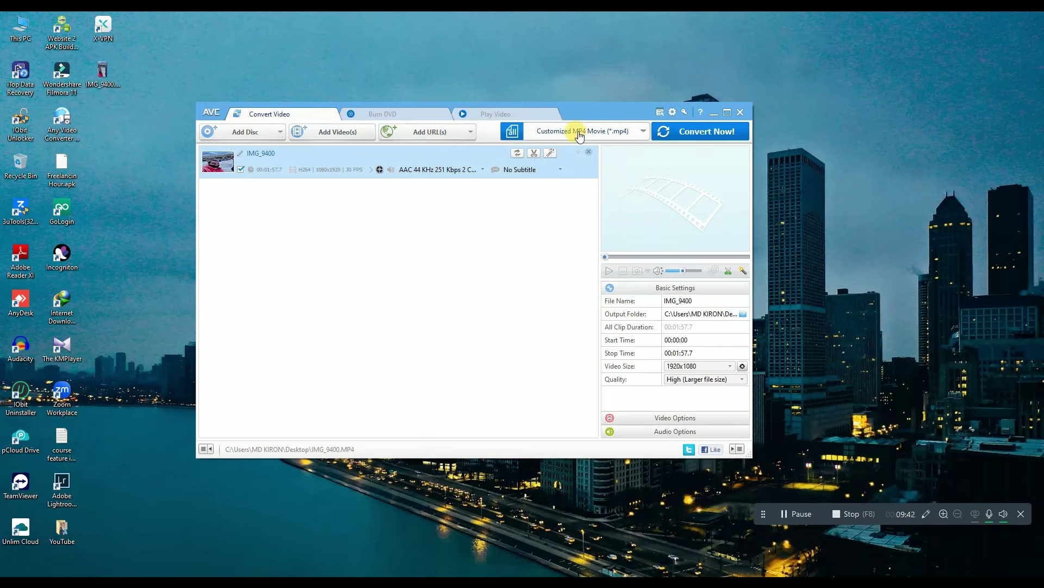
Choose Customized MP4 Movie (*.mp4) as the output profile for IMG_9400.
left_click(623, 135)
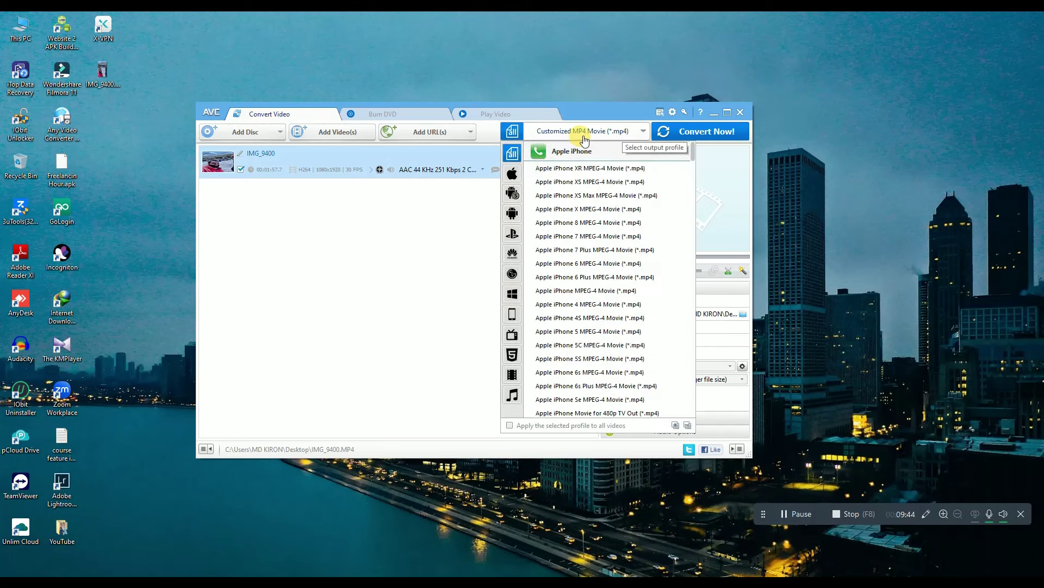
scroll(608, 332, "down", 3)
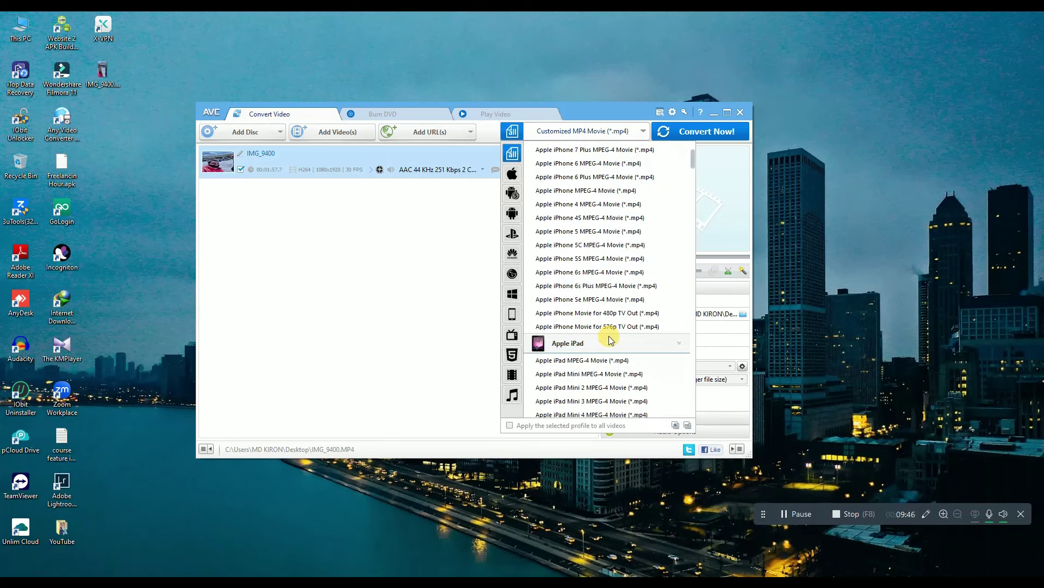
left_click_drag(693, 161, 693, 408)
scroll(604, 303, "up", 6)
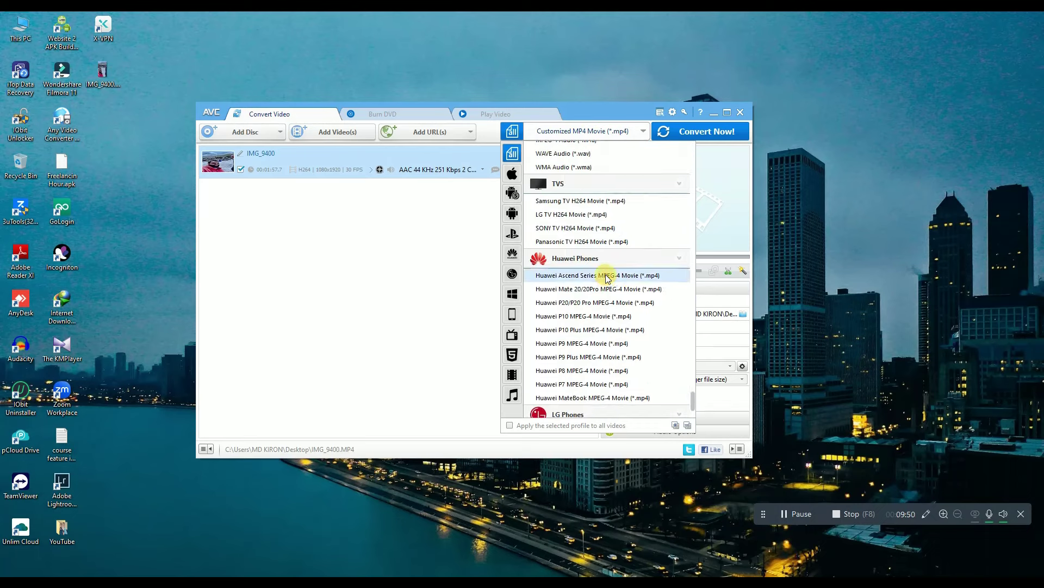
scroll(601, 249, "up", 10)
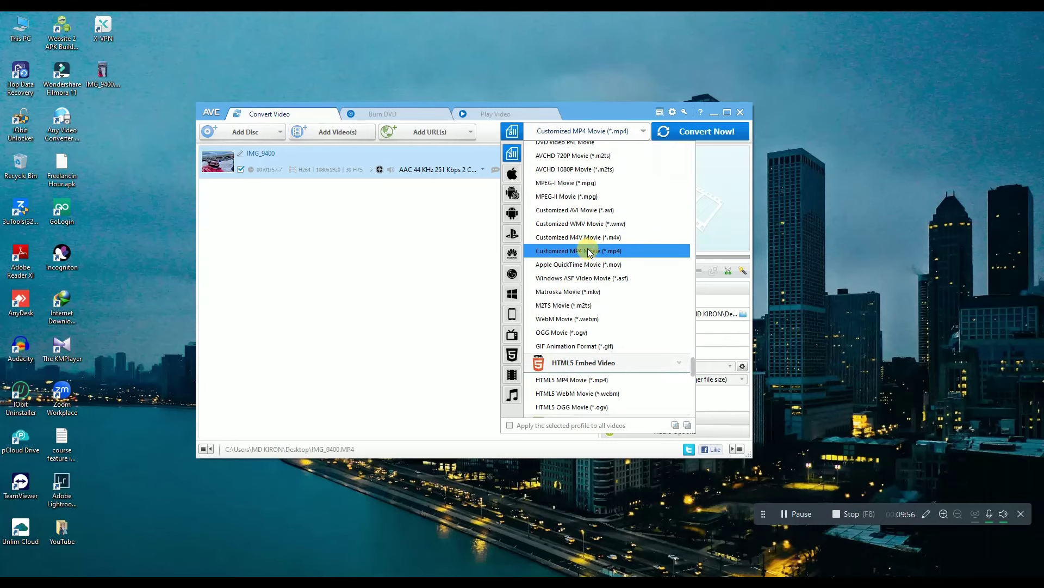
left_click(598, 252)
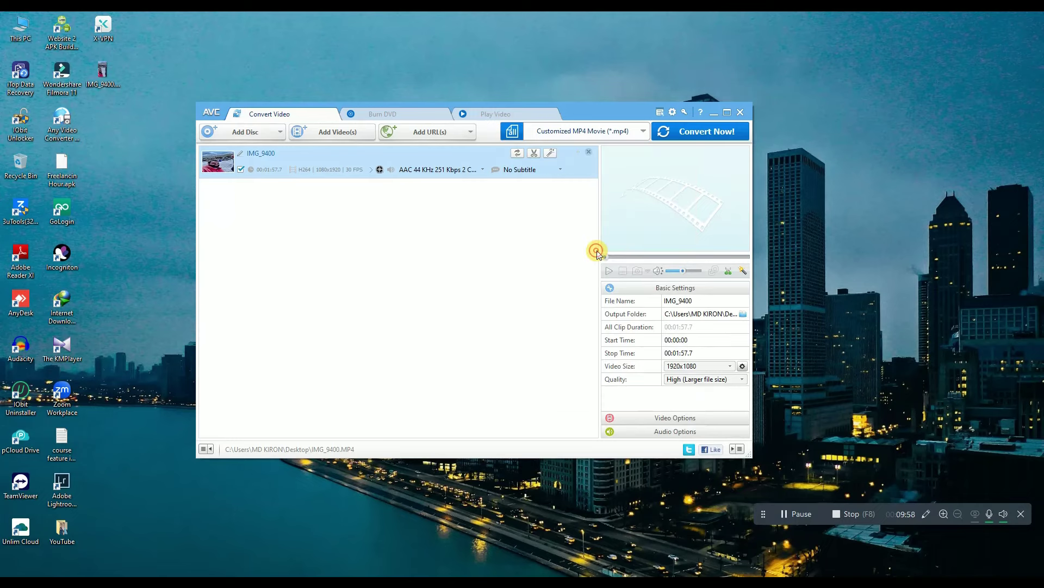
Set the output quality to High (Larger file size) and check the available video sizes, keeping 1920x1080.
left_click(694, 380)
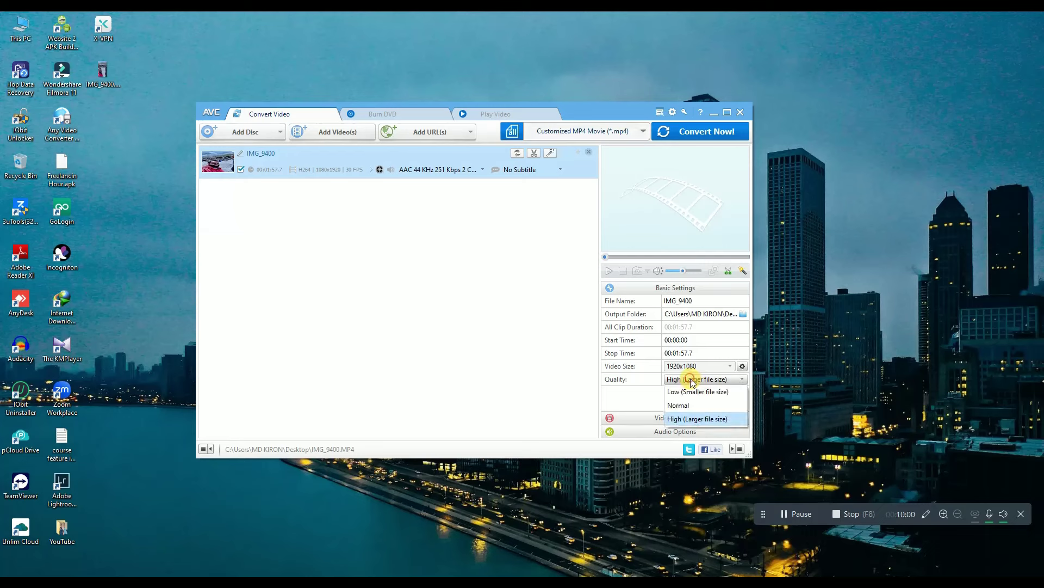
left_click(699, 418)
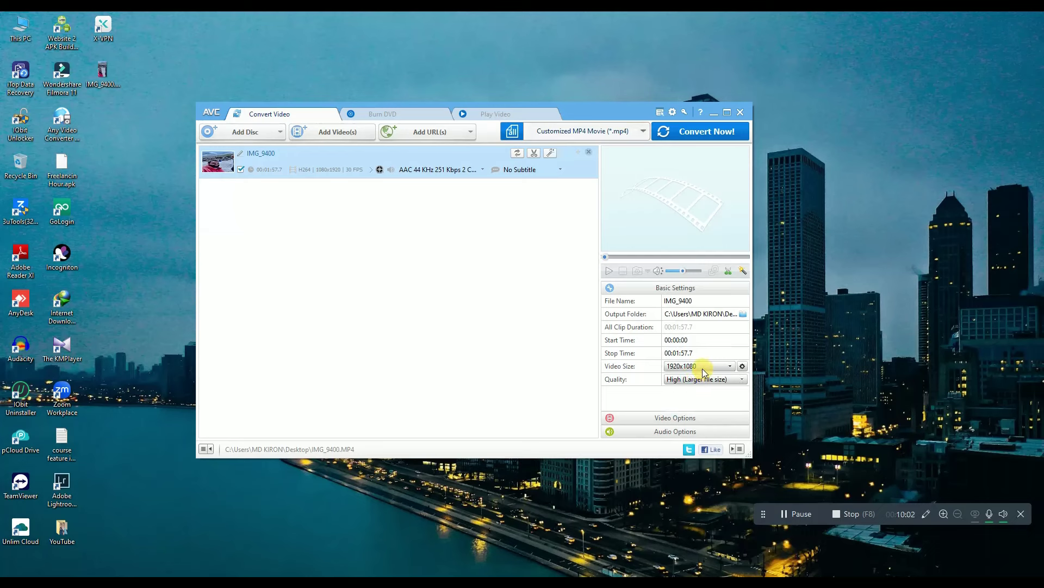
left_click(680, 367)
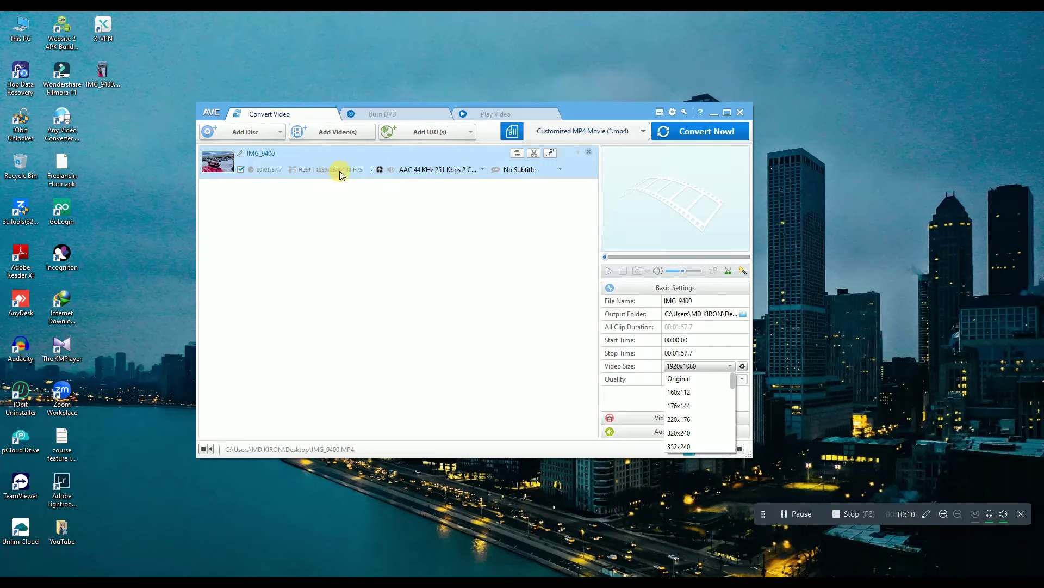
left_click(690, 366)
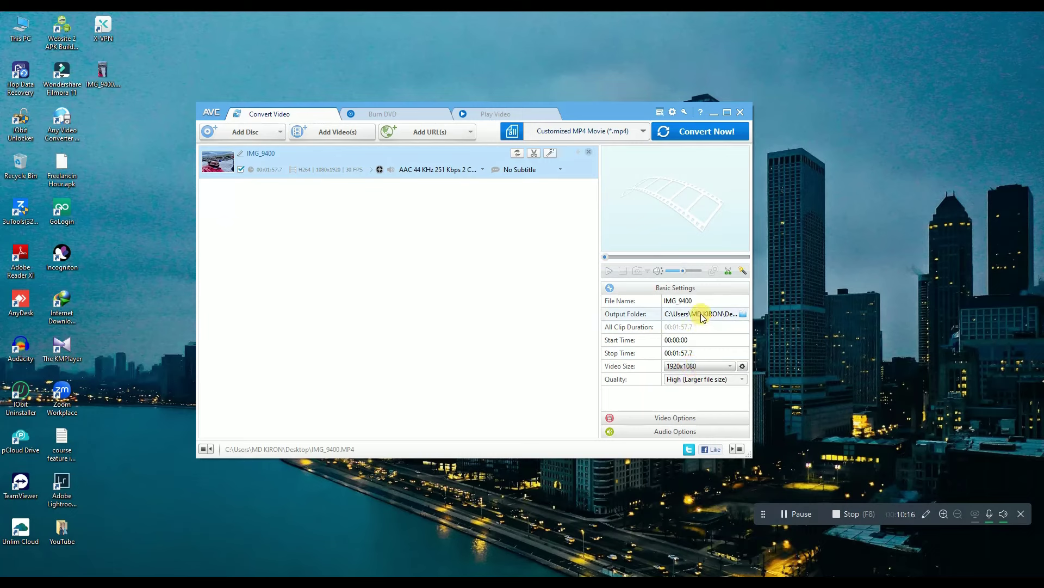
Review the video codec, quality and frame rate options, and start converting IMG_9400.
left_click(686, 417)
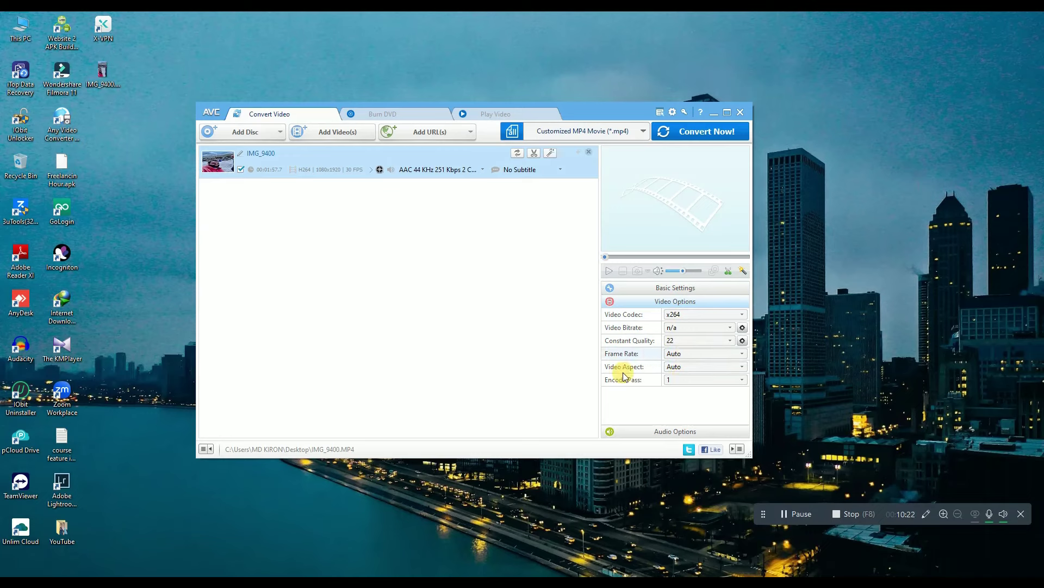
left_click(705, 133)
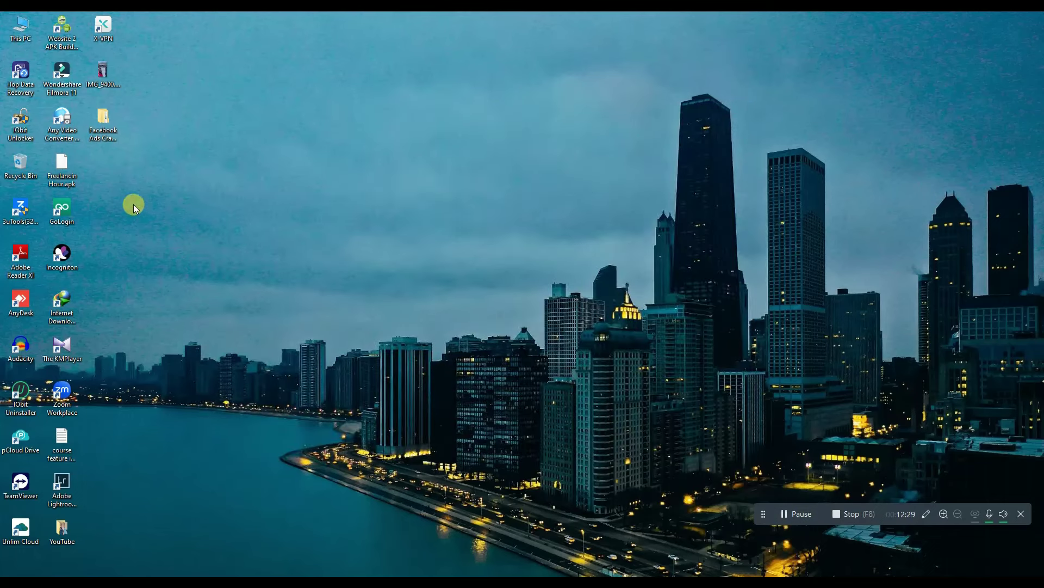
Play the converted IMG_9400_x264.mp4 from the MP4 subfolder of the desktop folder Facebook Ads Crash Course, and close the player.
double_click(106, 122)
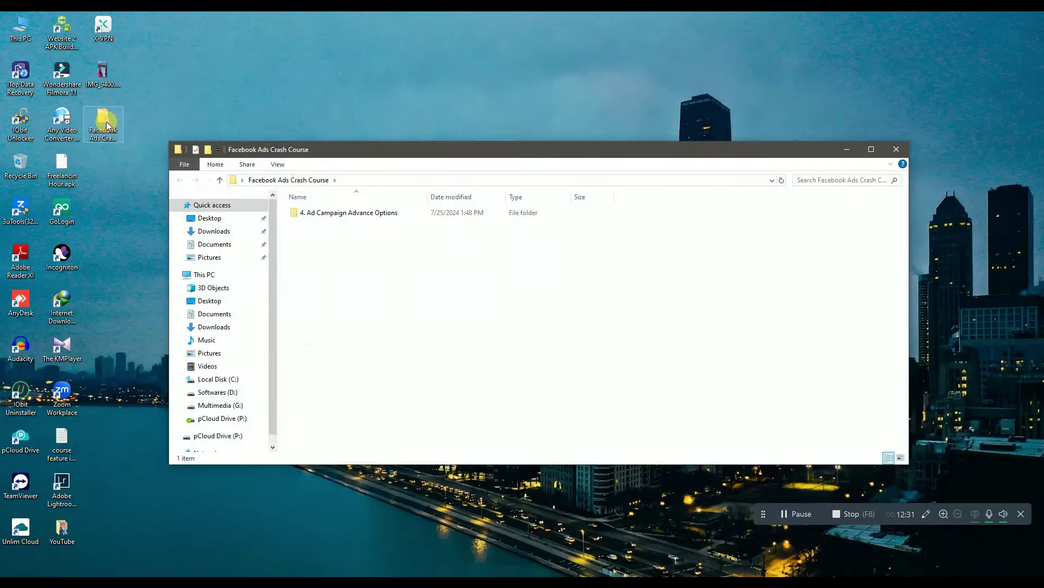
double_click(344, 214)
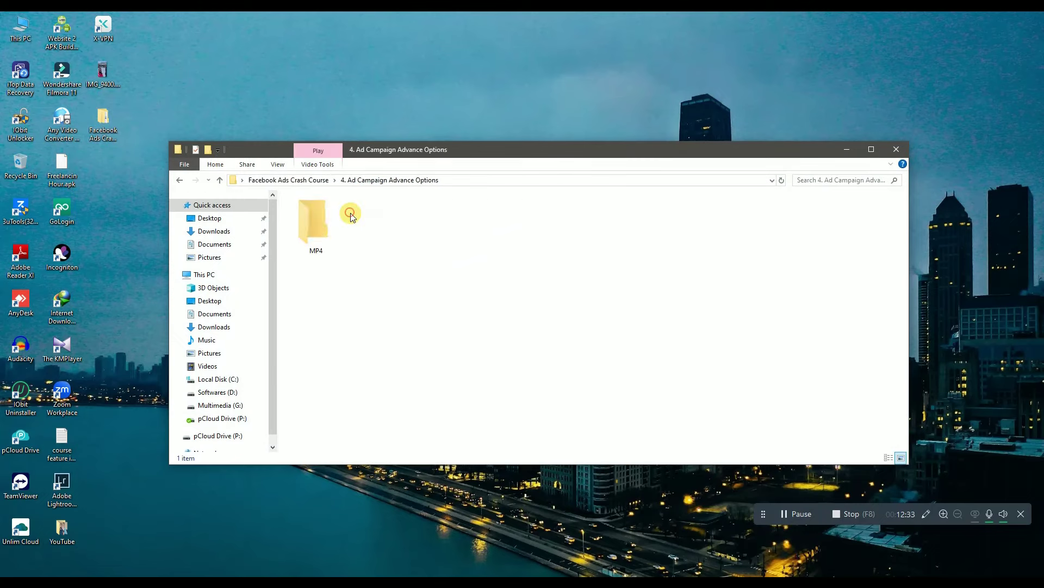
double_click(329, 231)
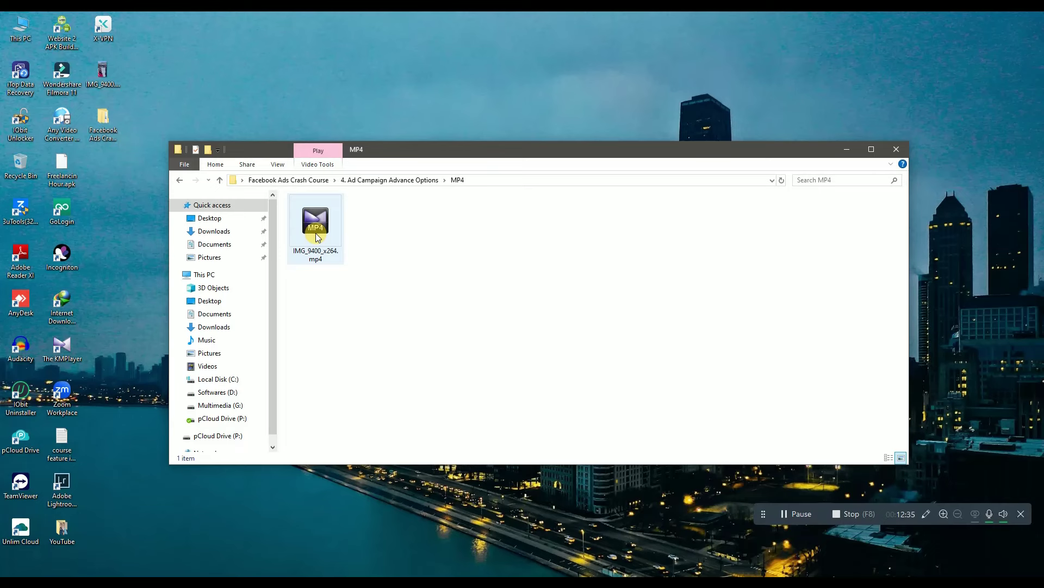
left_click(340, 259)
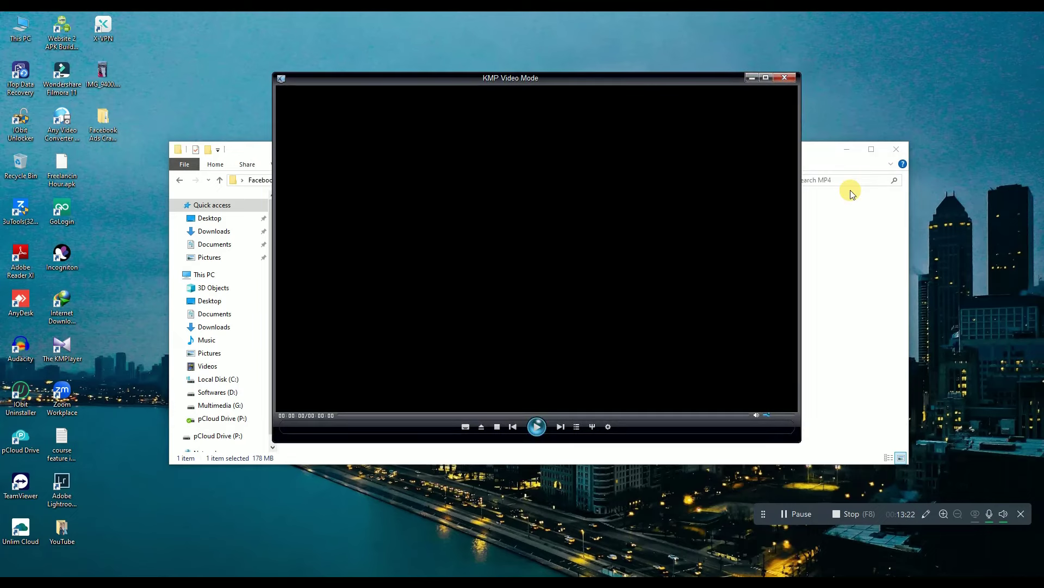
left_click(785, 78)
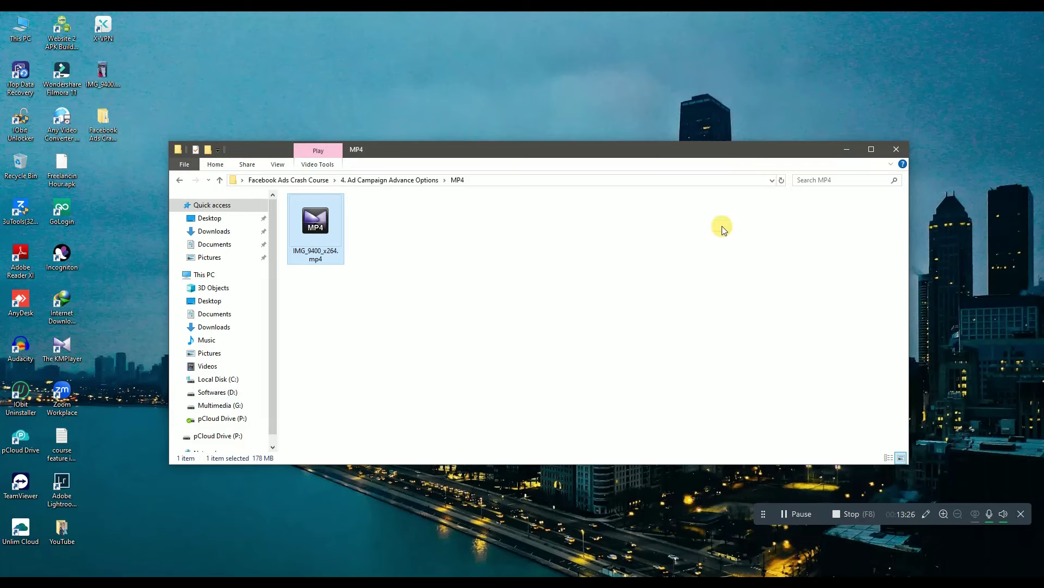